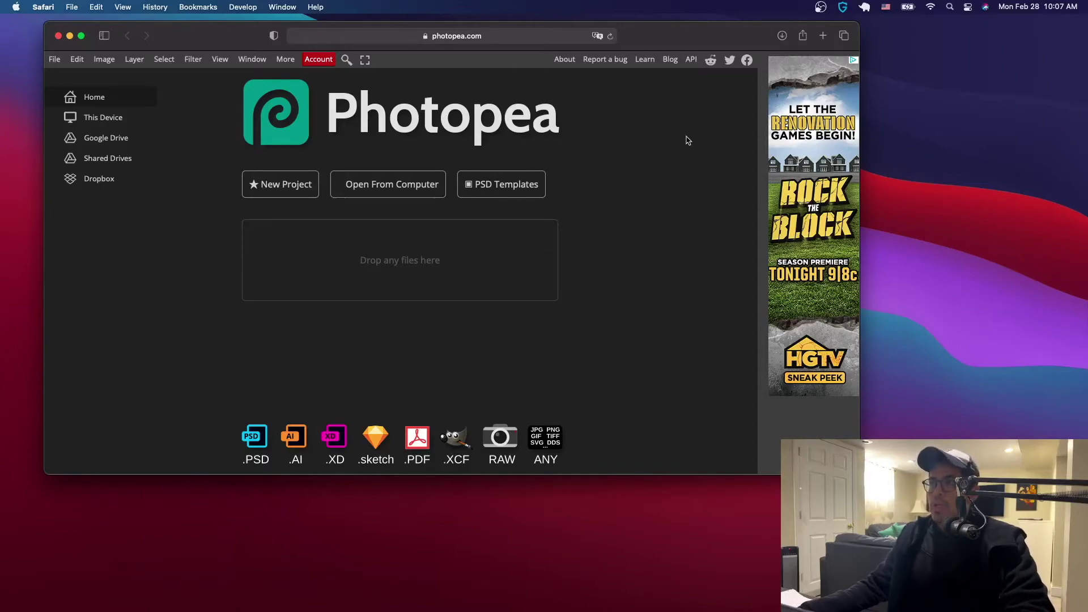
# Switch to Finder and look through the PNG files in the Base and Eyes folders inside NFT LAYERS
pyautogui.click(71, 36)
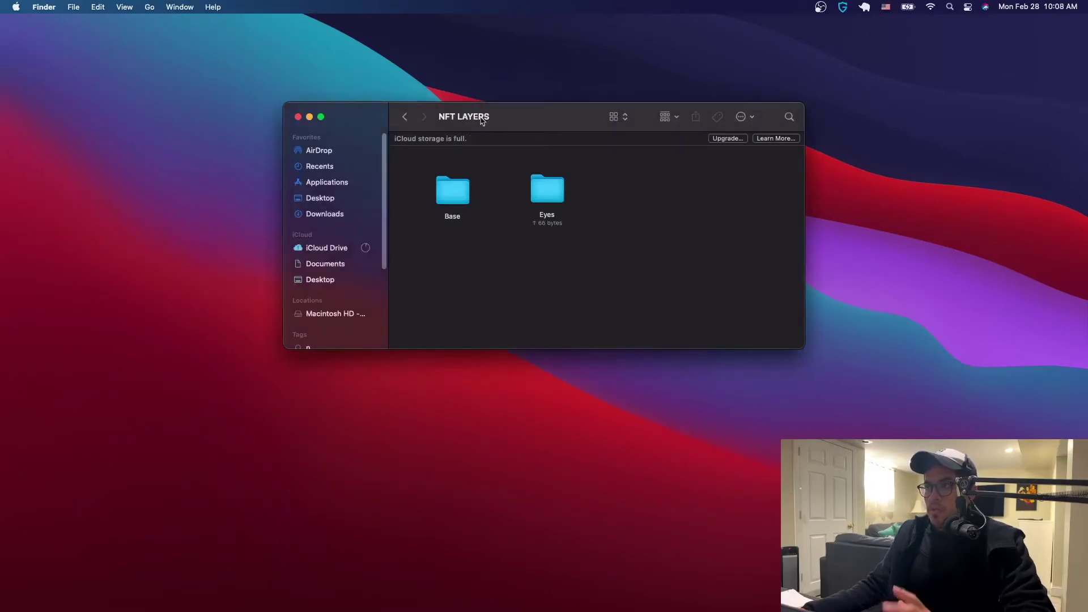
pyautogui.doubleClick(454, 190)
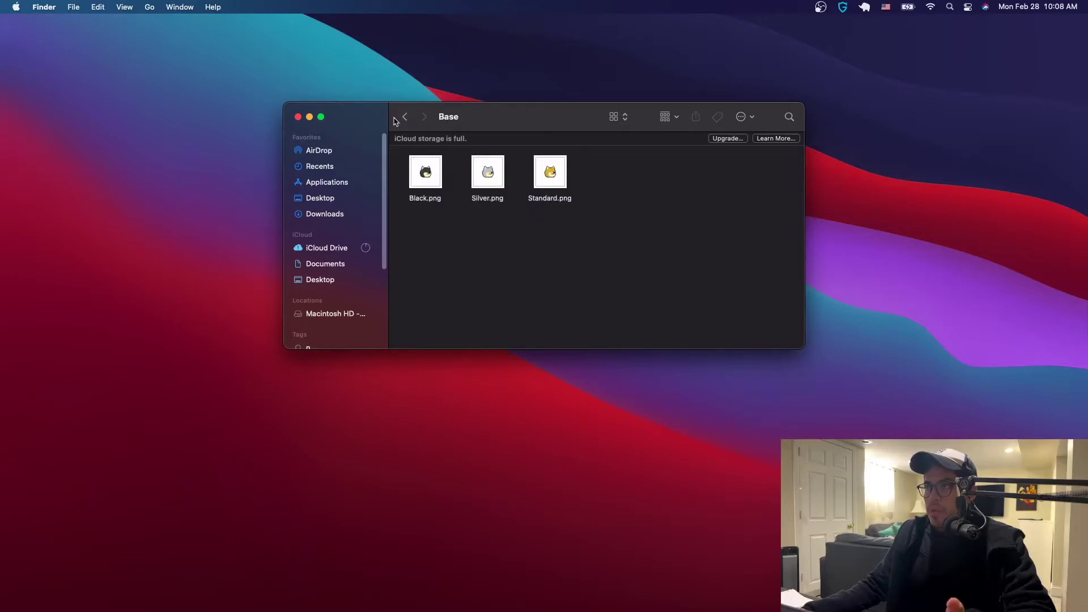
pyautogui.click(405, 120)
pyautogui.doubleClick(549, 183)
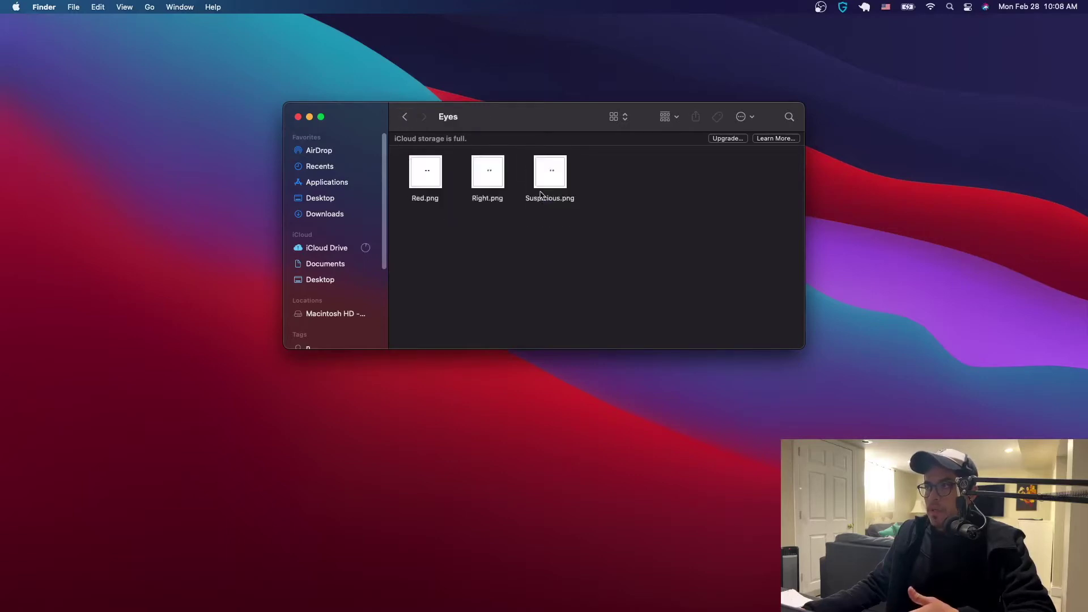
pyautogui.click(404, 116)
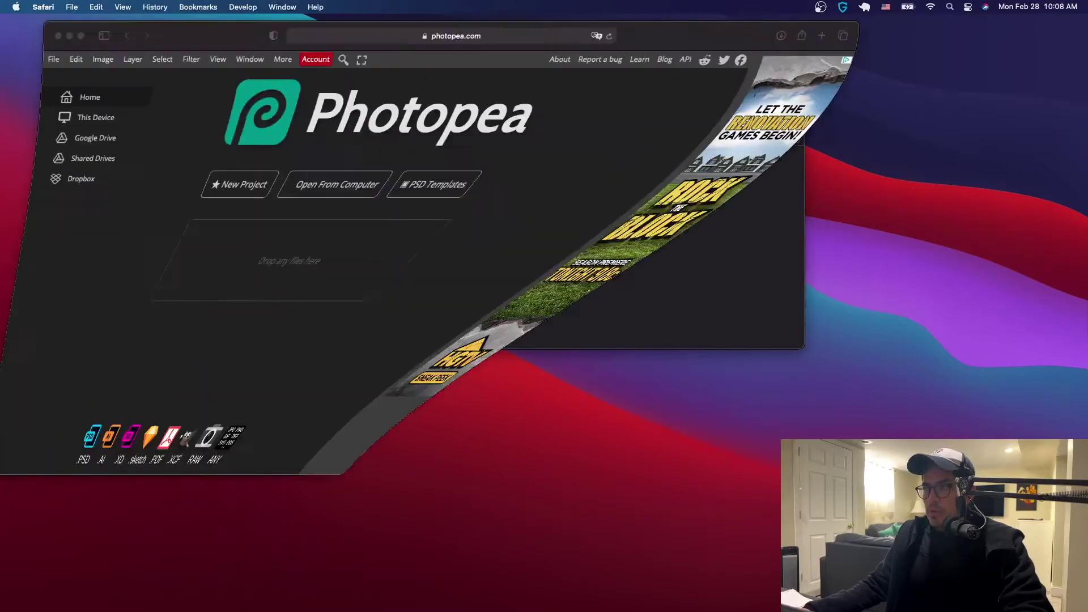
# Create a new 600 × 600 px project named NFT ALIGNED at 300 DPI with a transparent background
pyautogui.click(272, 192)
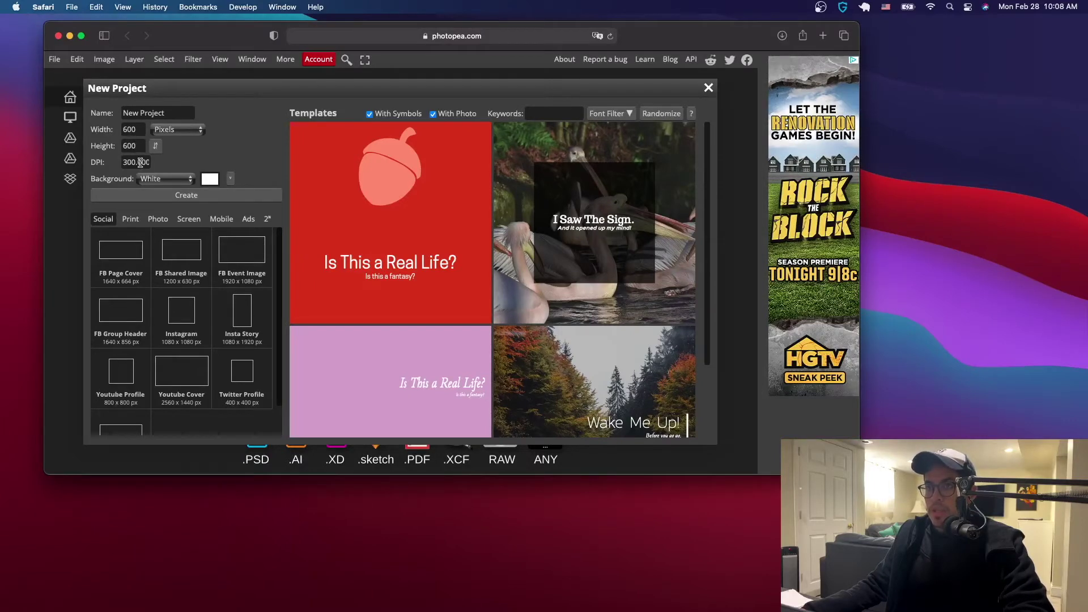
pyautogui.click(175, 180)
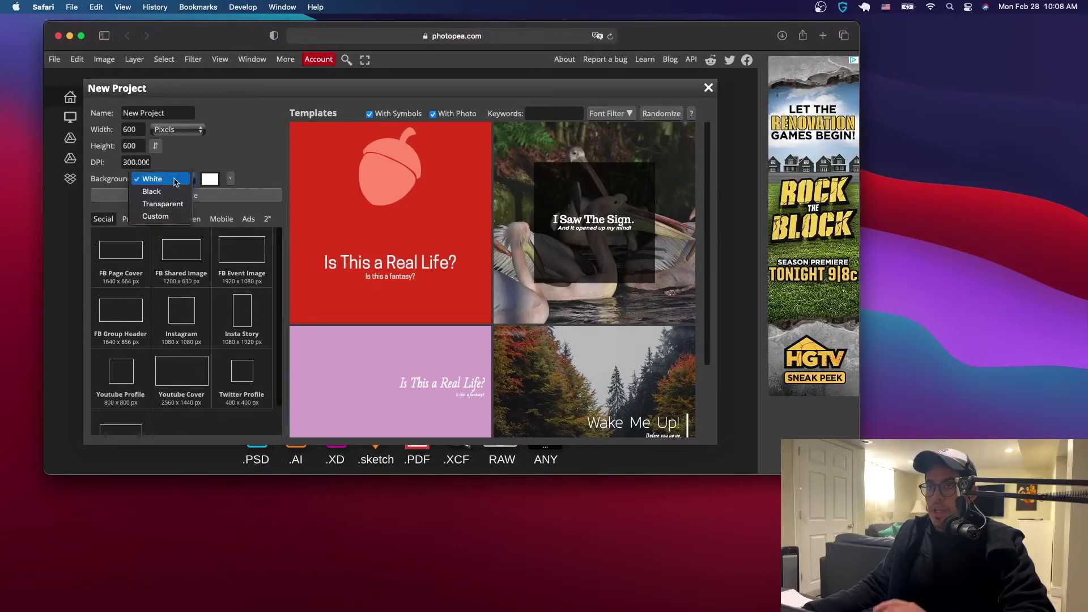
pyautogui.click(189, 205)
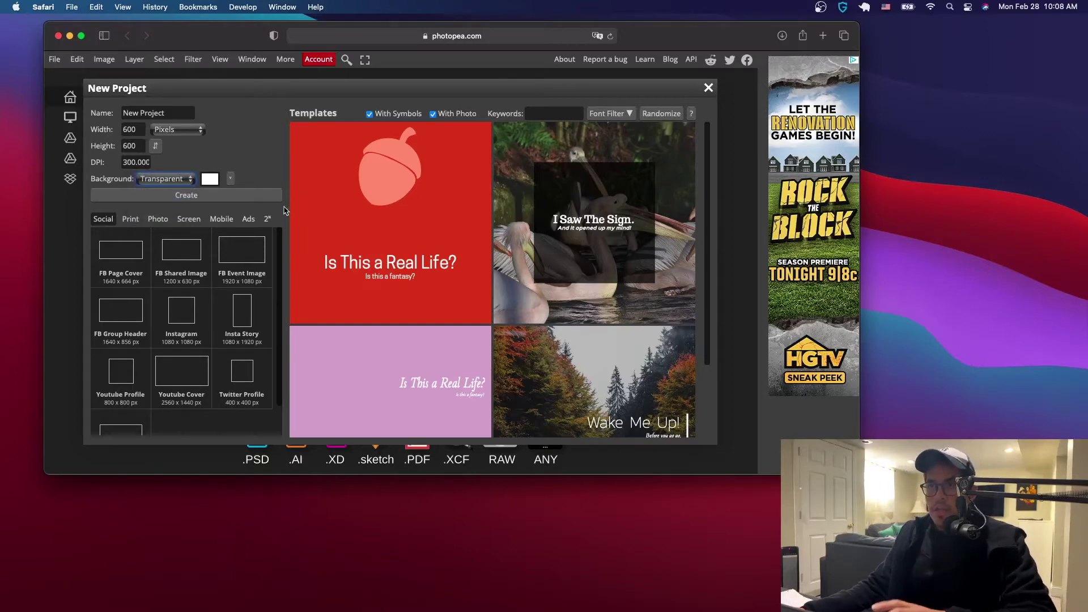
pyautogui.tripleClick(166, 113)
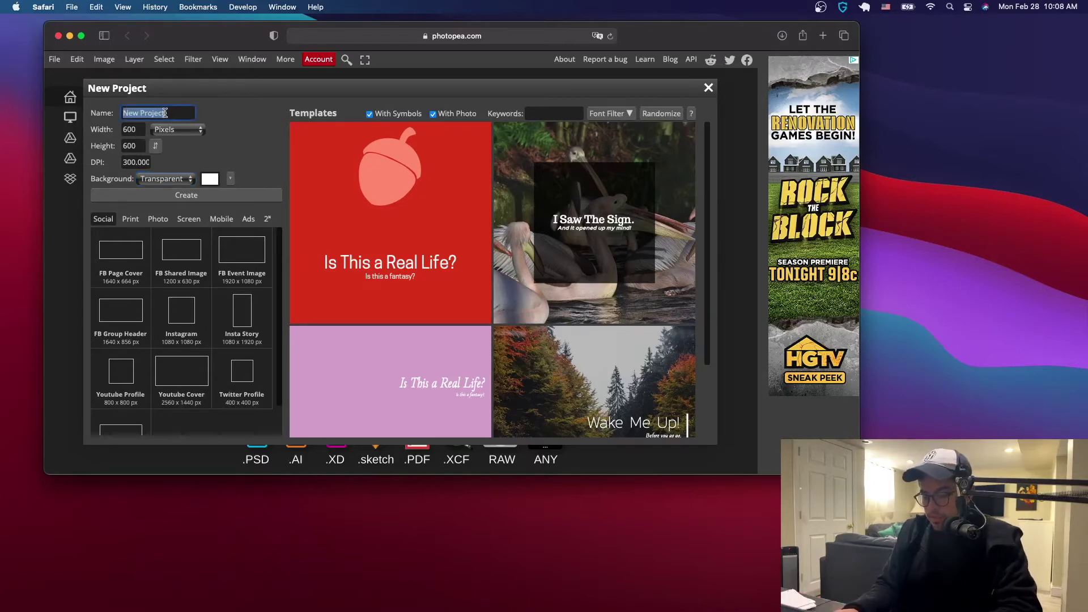
pyautogui.write('NFT A')
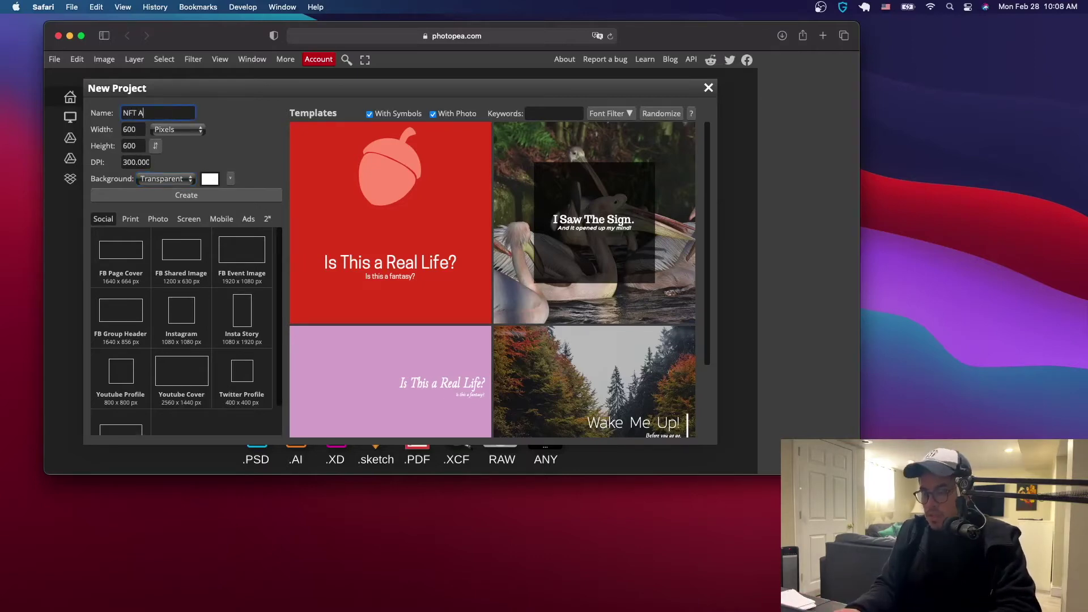
pyautogui.write('LIGNED')
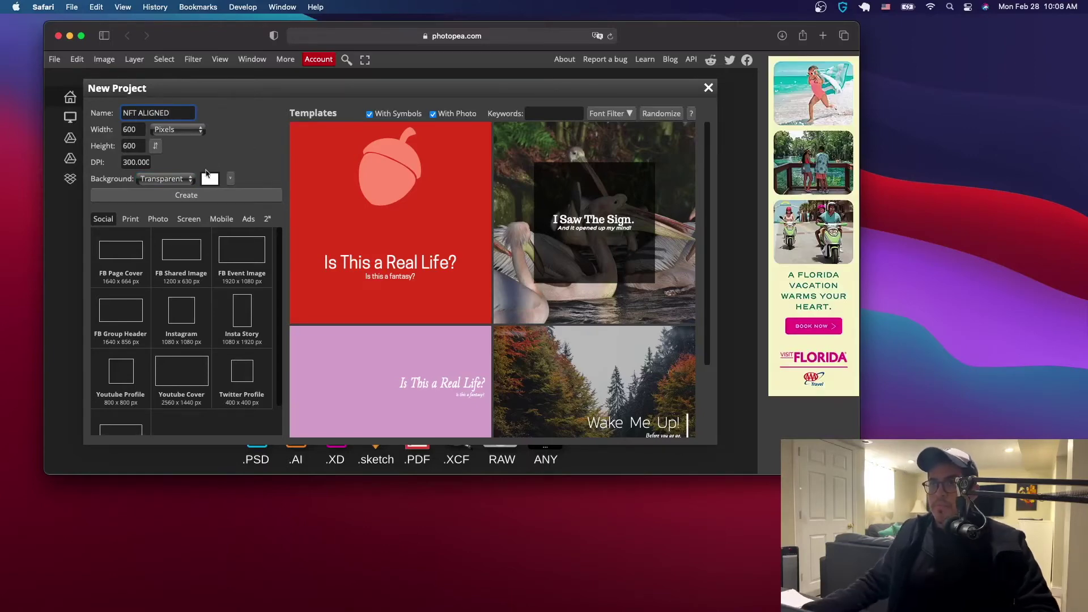
pyautogui.click(194, 198)
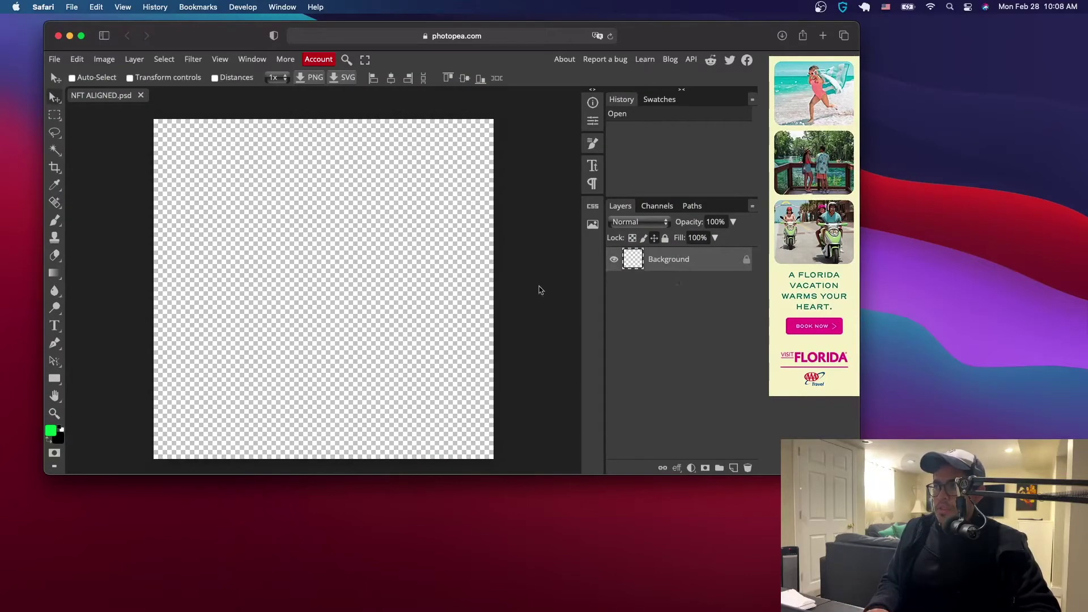
# Bring Black.png, Silver.png and Standard.png from the Base folder in Finder into the NFT ALIGNED project as layers
pyautogui.moveTo(647, 35); pyautogui.dragTo(679, 123)
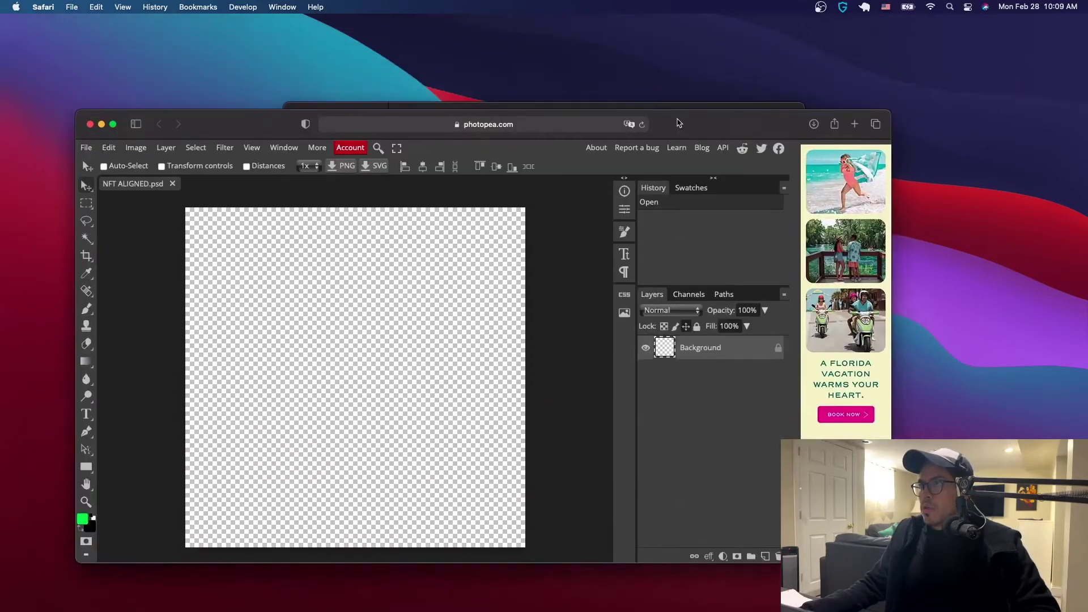
pyautogui.click(612, 107)
pyautogui.doubleClick(453, 194)
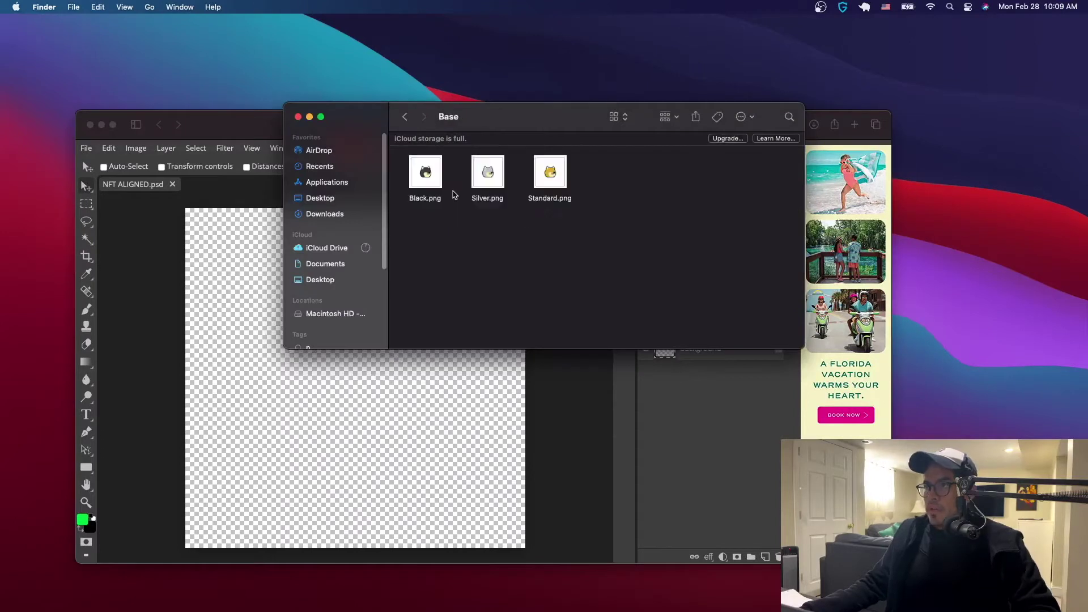
pyautogui.moveTo(681, 262); pyautogui.dragTo(396, 162)
pyautogui.moveTo(514, 114); pyautogui.dragTo(362, 96)
pyautogui.moveTo(397, 154); pyautogui.dragTo(700, 384)
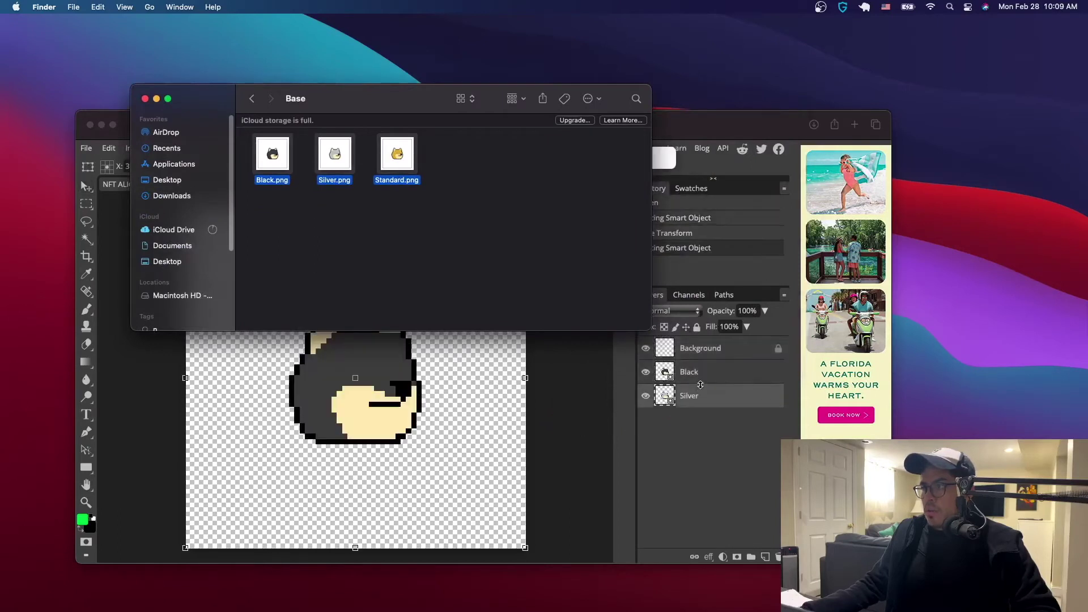
# Add Red.png, Right.png and Suspicious.png from the Eyes folder to the project as layers
pyautogui.click(253, 101)
pyautogui.doubleClick(396, 161)
pyautogui.moveTo(501, 255); pyautogui.dragTo(240, 149)
pyautogui.moveTo(272, 154); pyautogui.dragTo(671, 475)
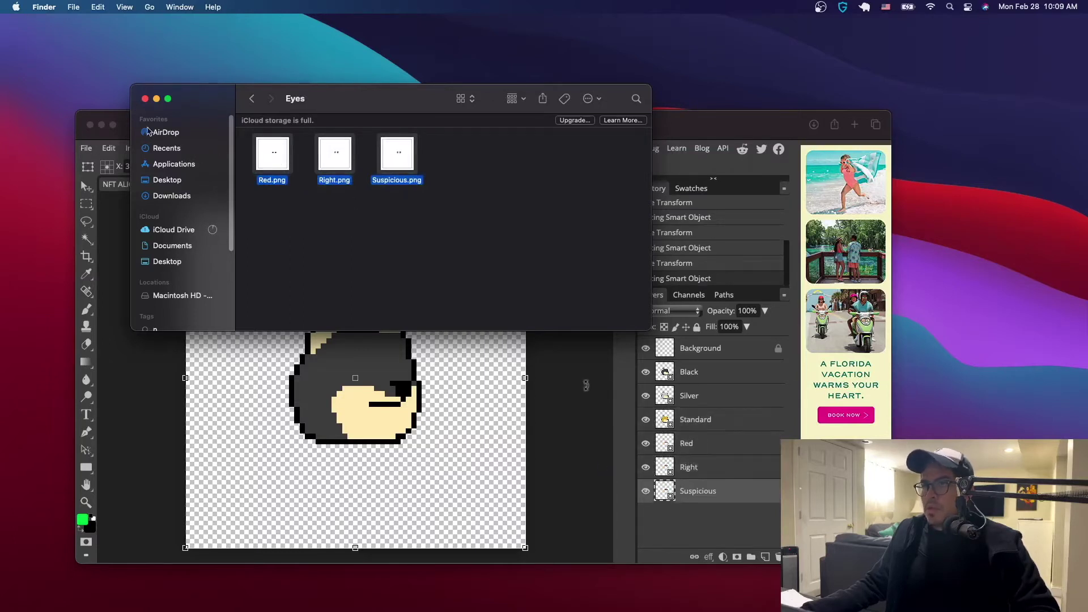
# Put the Finder window away, show the Photopea window full screen and commit the placement of the Suspicious layer
pyautogui.click(252, 99)
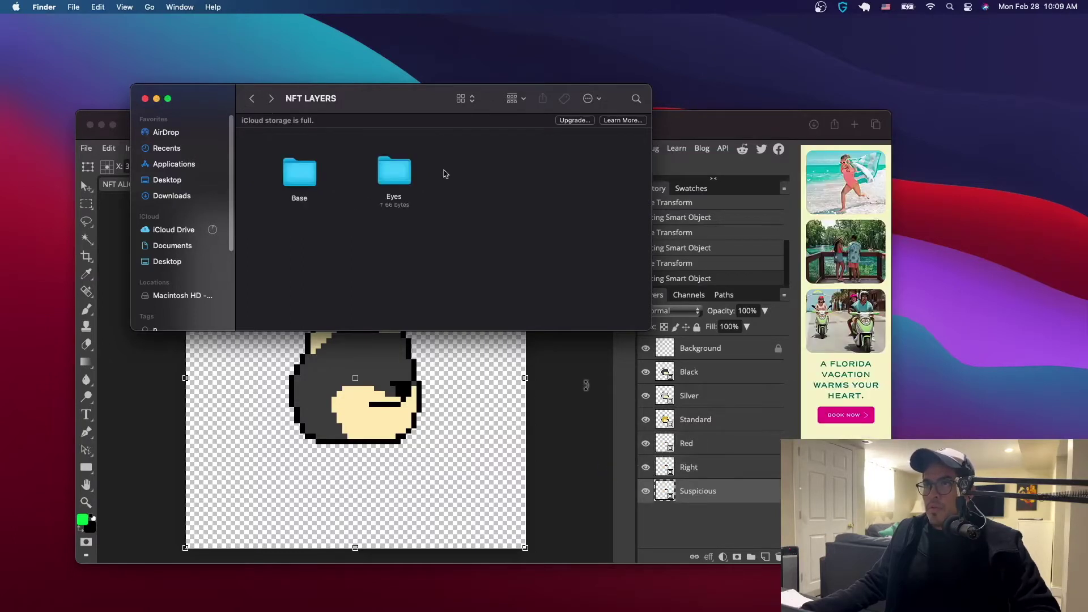
pyautogui.click(161, 100)
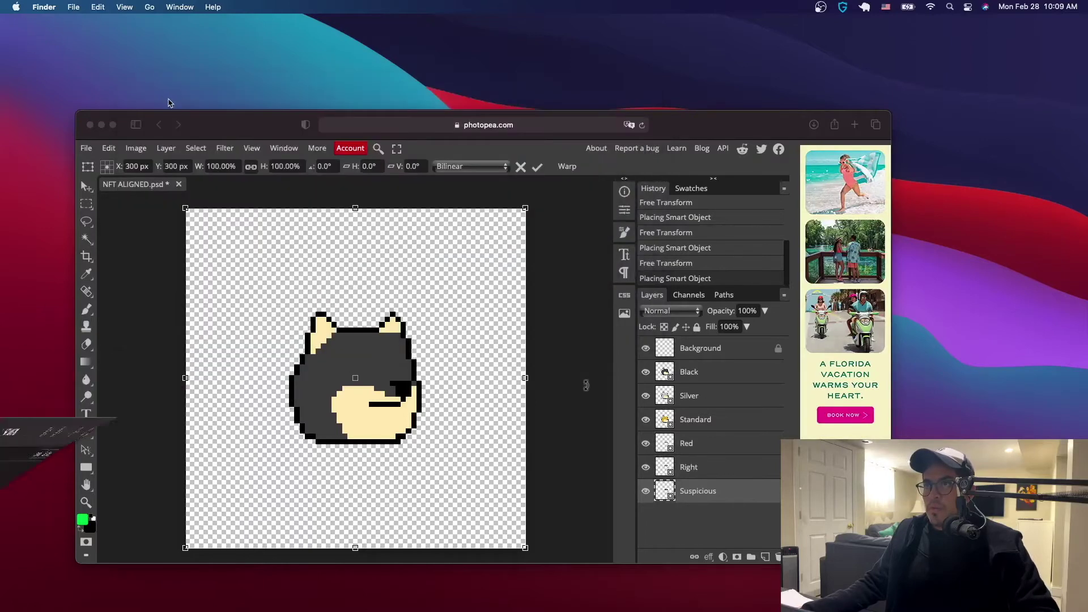
pyautogui.moveTo(172, 128); pyautogui.dragTo(144, 82)
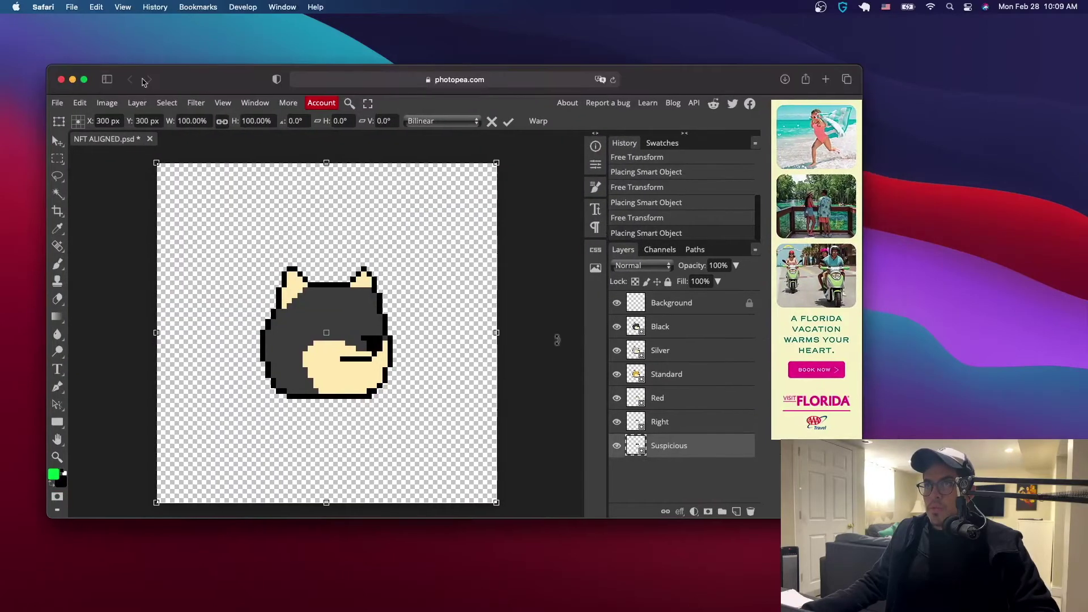
pyautogui.click(84, 80)
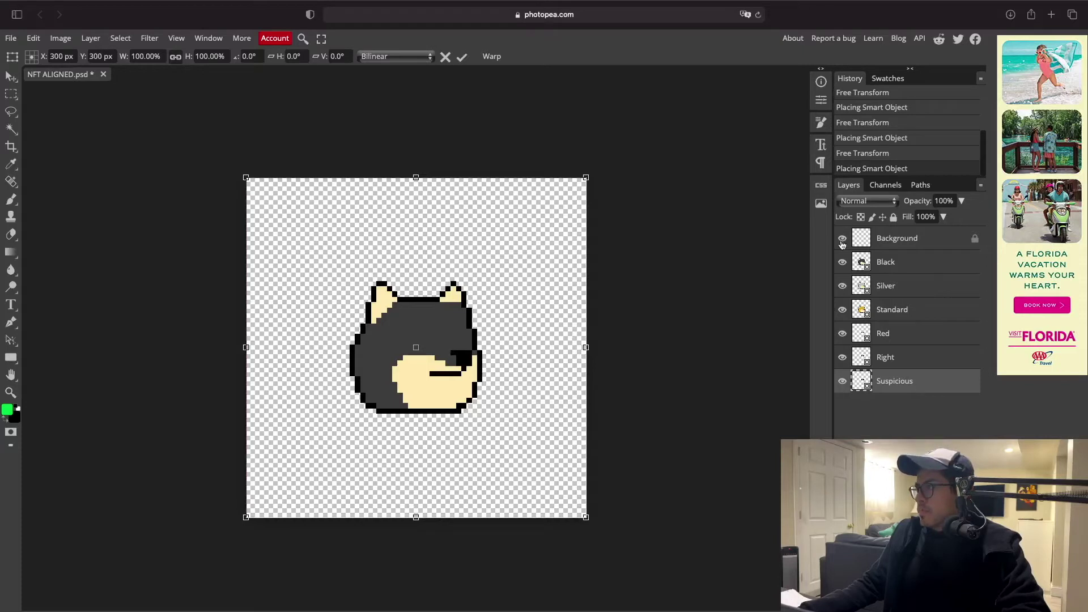
pyautogui.press('Return')
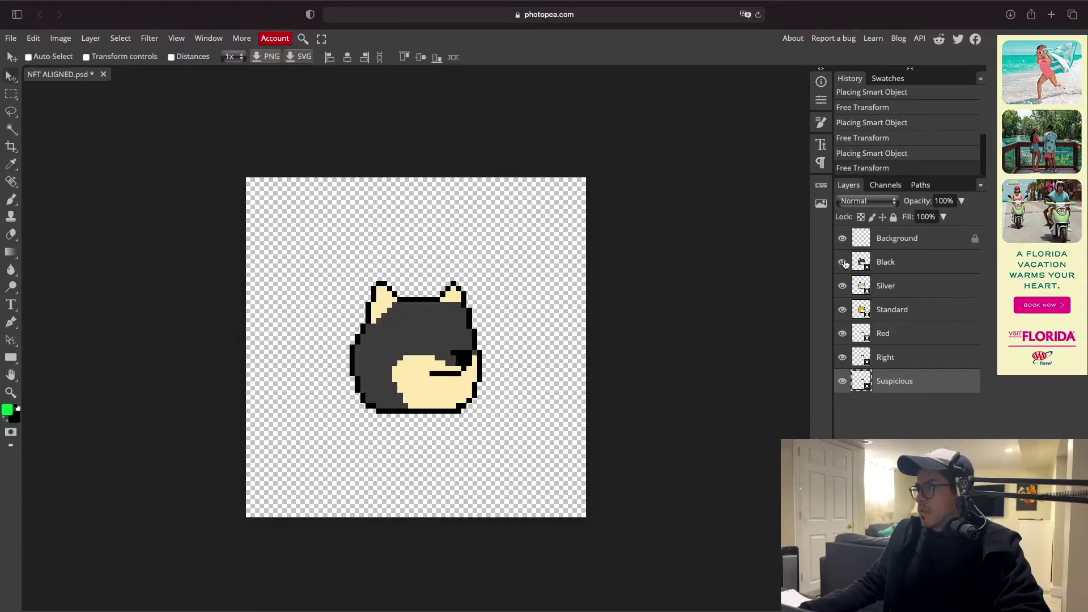
# Hide the Silver, Standard and all three eye layers, and reposition the Black dog head near the canvas centre
pyautogui.click(909, 265)
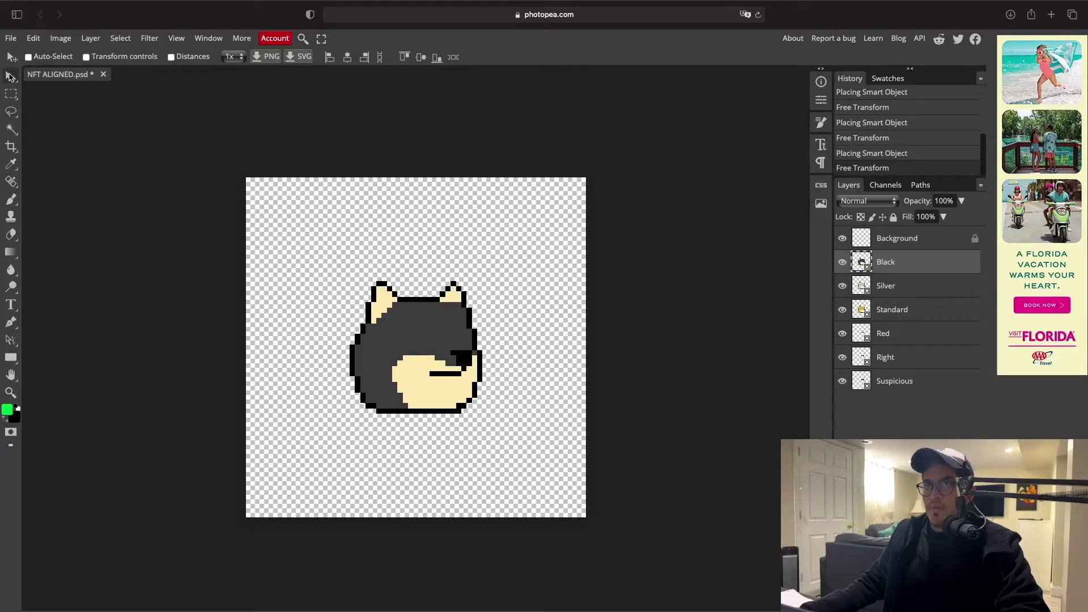
pyautogui.moveTo(411, 344); pyautogui.dragTo(379, 400)
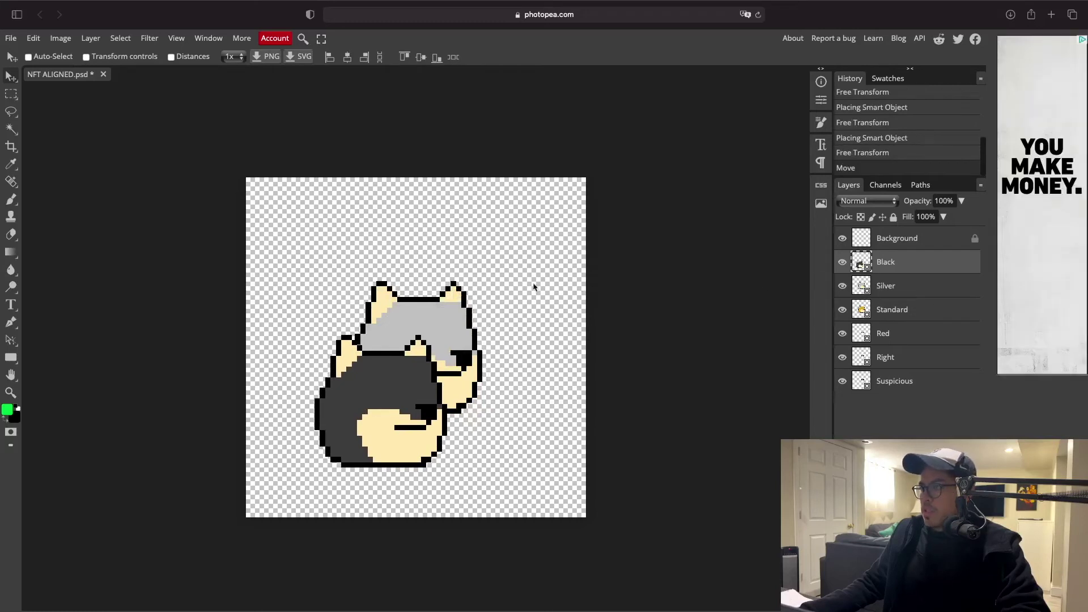
pyautogui.click(842, 285)
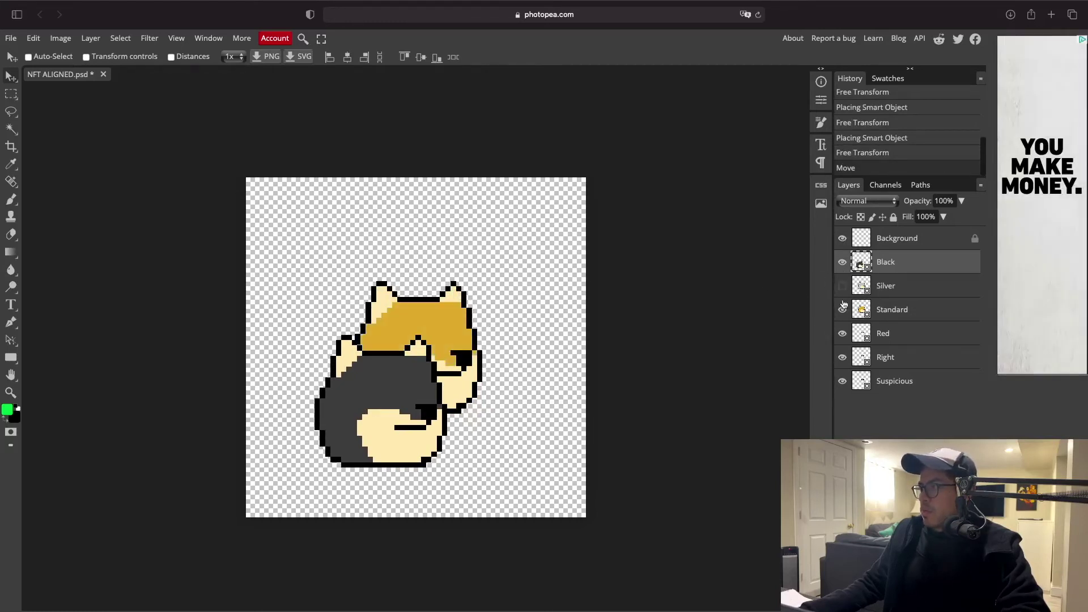
pyautogui.click(842, 310)
pyautogui.click(842, 333)
pyautogui.click(842, 357)
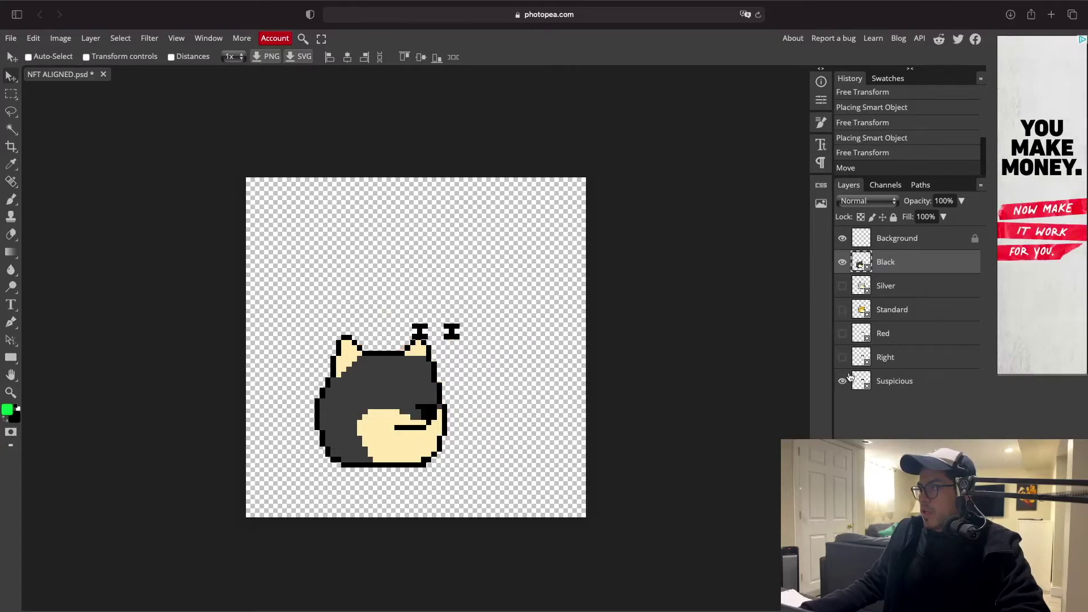
pyautogui.click(842, 381)
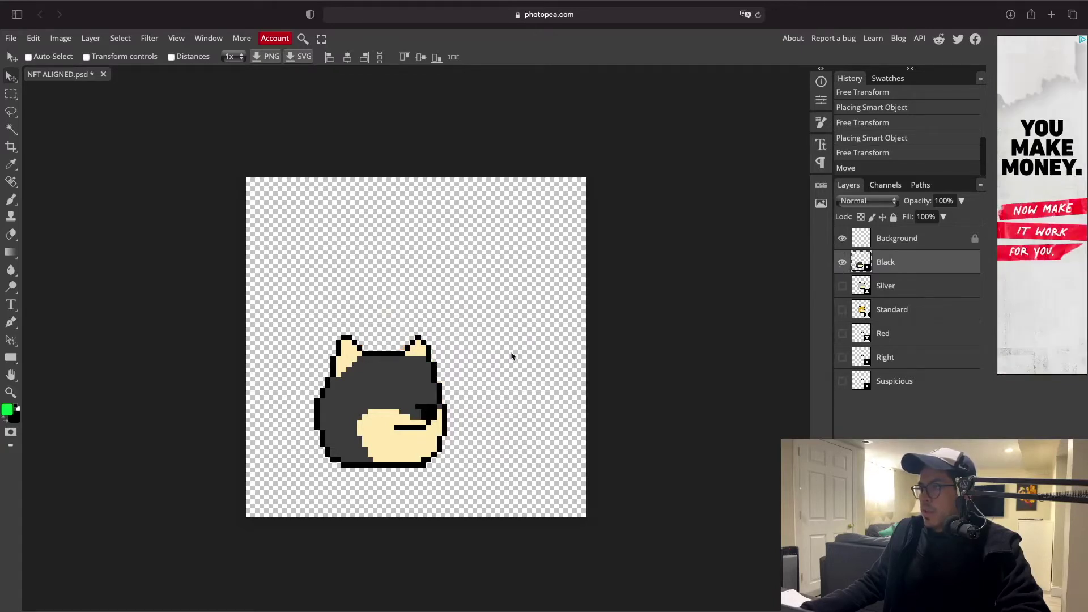
pyautogui.moveTo(395, 394); pyautogui.dragTo(408, 361)
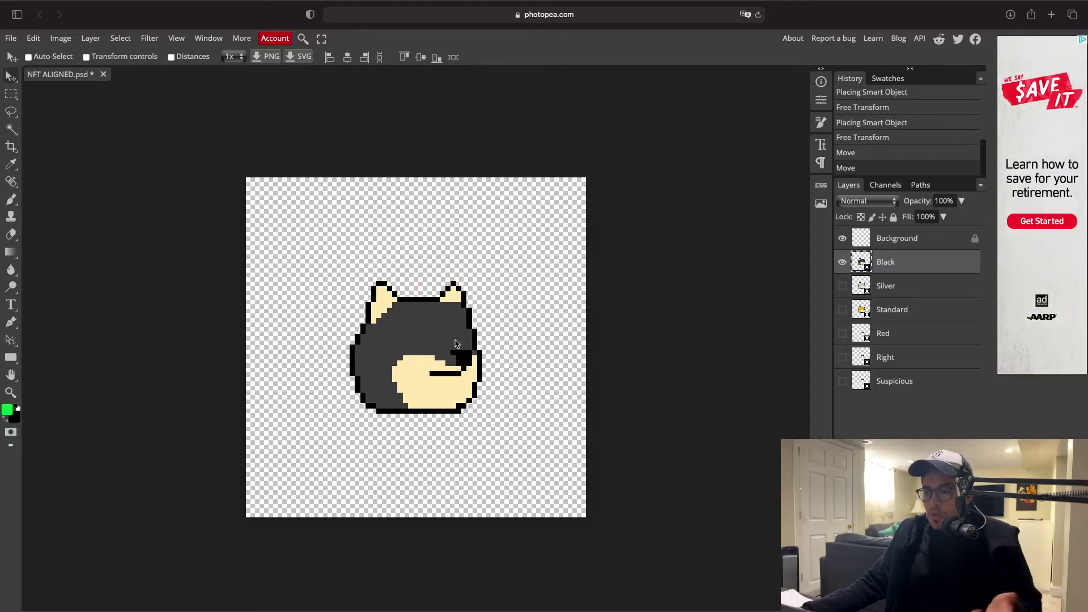
# Compare the alignment of the Black and Silver heads by toggling the visibility of both layers
pyautogui.click(843, 263)
pyautogui.click(843, 286)
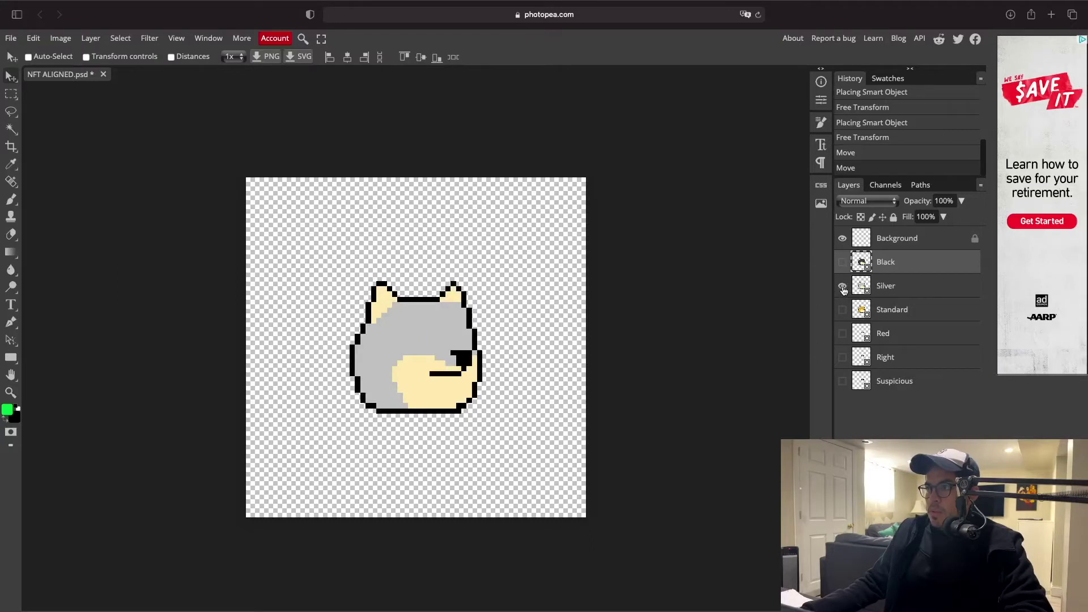
pyautogui.click(842, 262)
pyautogui.click(842, 262)
pyautogui.click(843, 263)
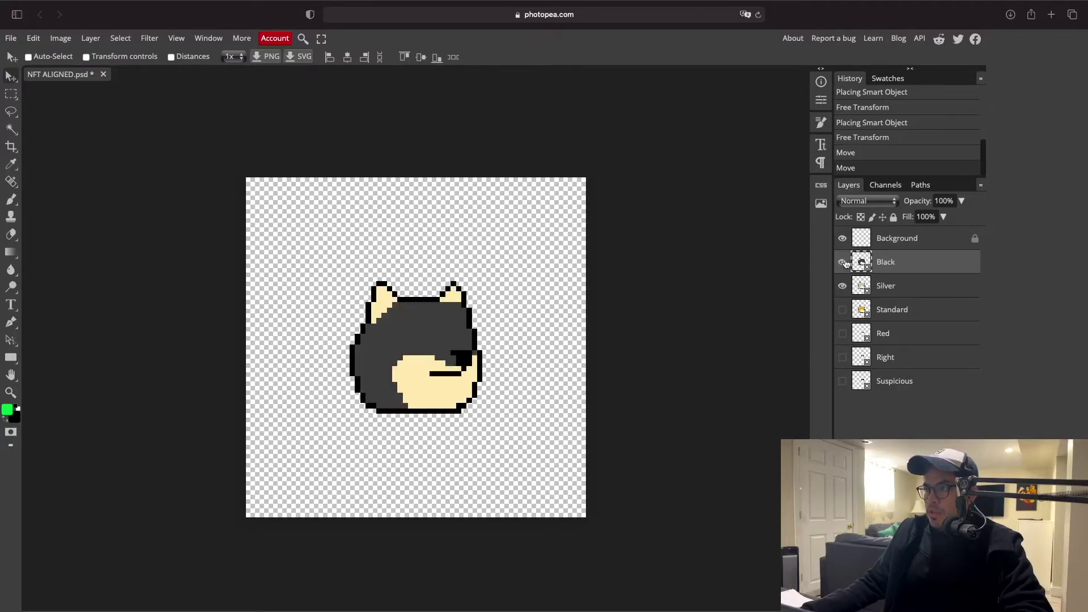
pyautogui.click(843, 263)
pyautogui.click(843, 286)
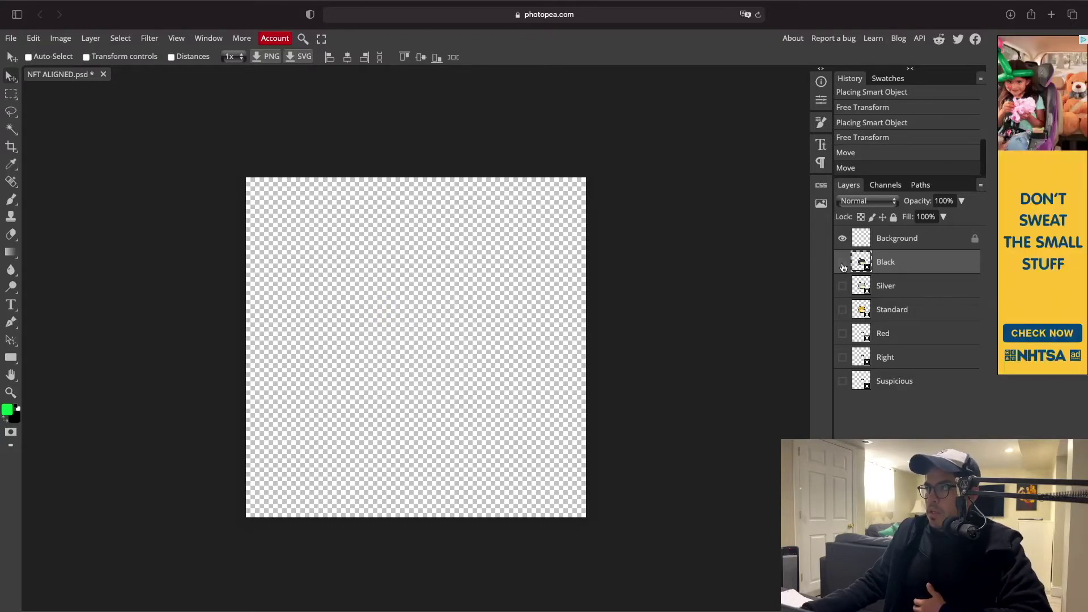
# Show the Black and Right layers and move the Right eyes layer directly above Black in the layer order
pyautogui.click(843, 262)
pyautogui.click(843, 357)
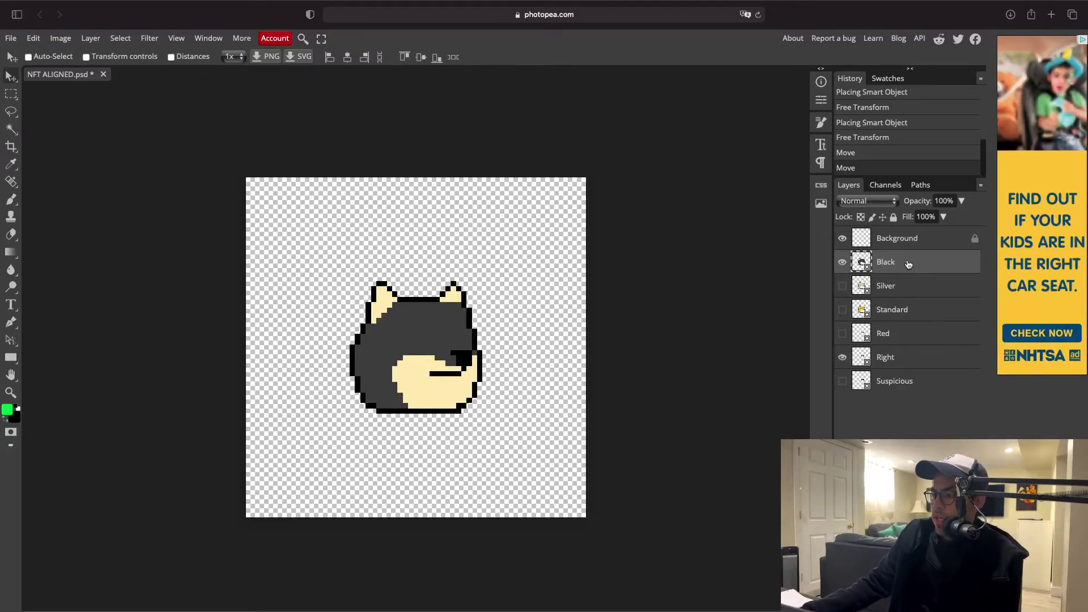
pyautogui.click(904, 361)
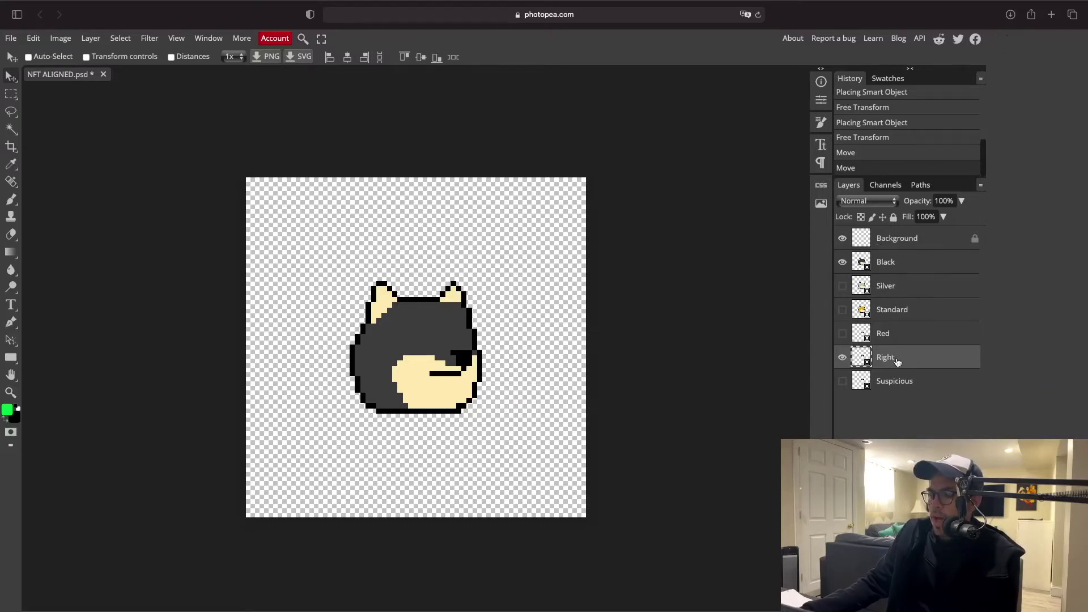
pyautogui.moveTo(906, 365); pyautogui.dragTo(906, 252)
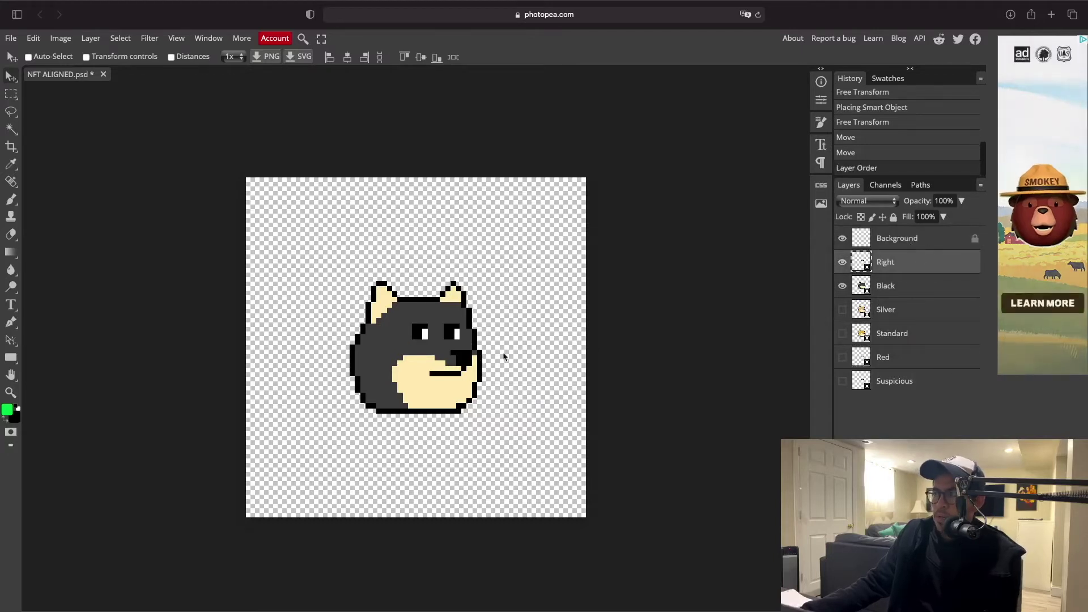
# Check the Right eyes by toggling their visibility, and shift them slightly downward on the black head
pyautogui.click(842, 263)
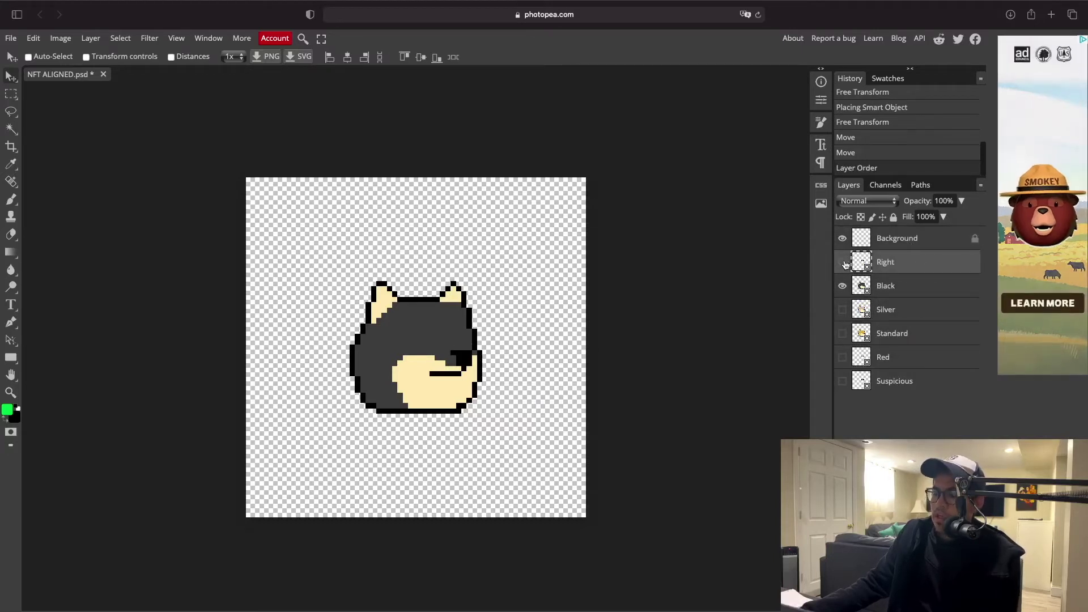
pyautogui.click(843, 262)
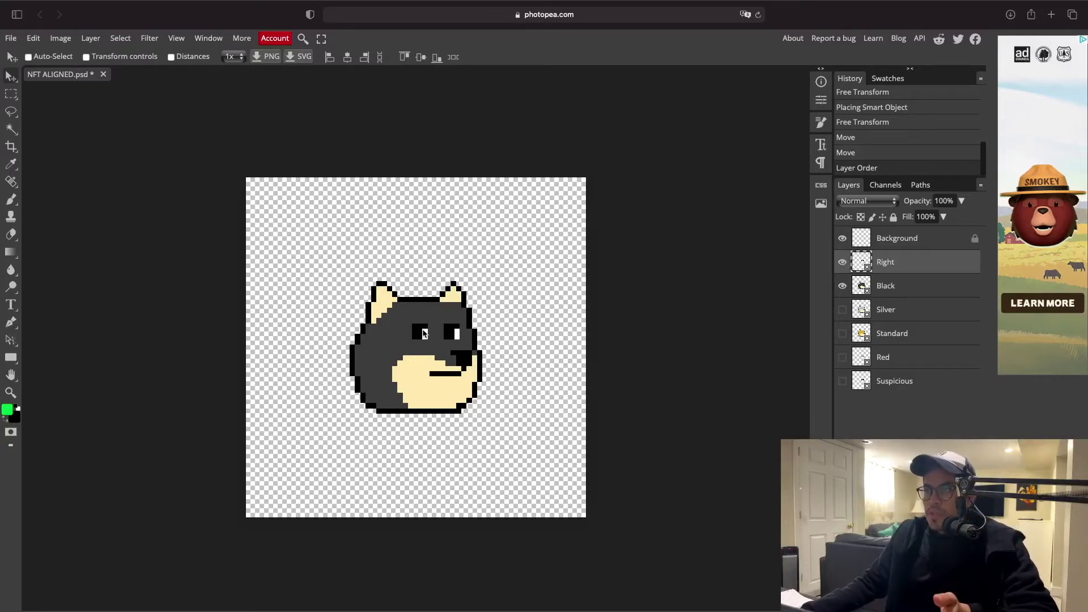
pyautogui.moveTo(427, 325); pyautogui.dragTo(426, 335)
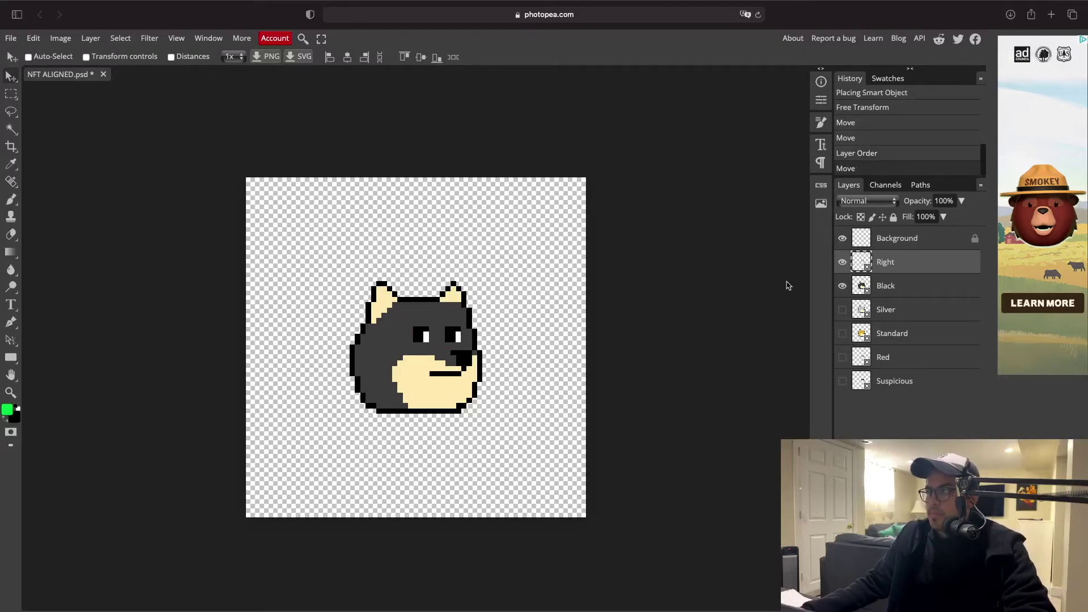
# Check the Right eyes against the Black, Silver and Standard heads by toggling the visibility of the head layers
pyautogui.click(842, 287)
pyautogui.click(843, 310)
pyautogui.click(843, 310)
pyautogui.click(843, 333)
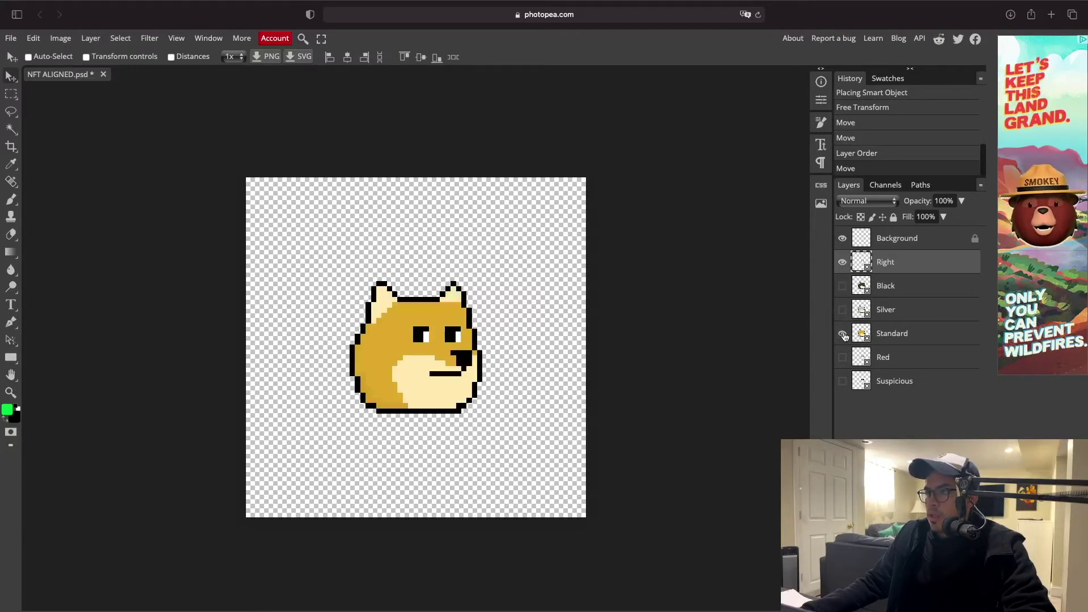
pyautogui.click(842, 333)
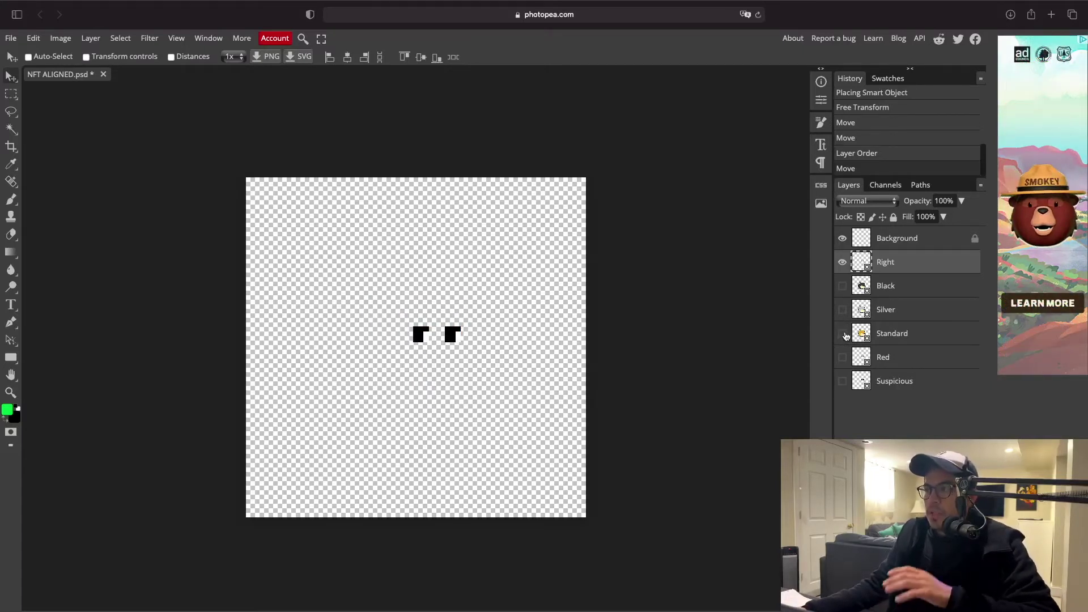
pyautogui.click(843, 333)
pyautogui.click(843, 334)
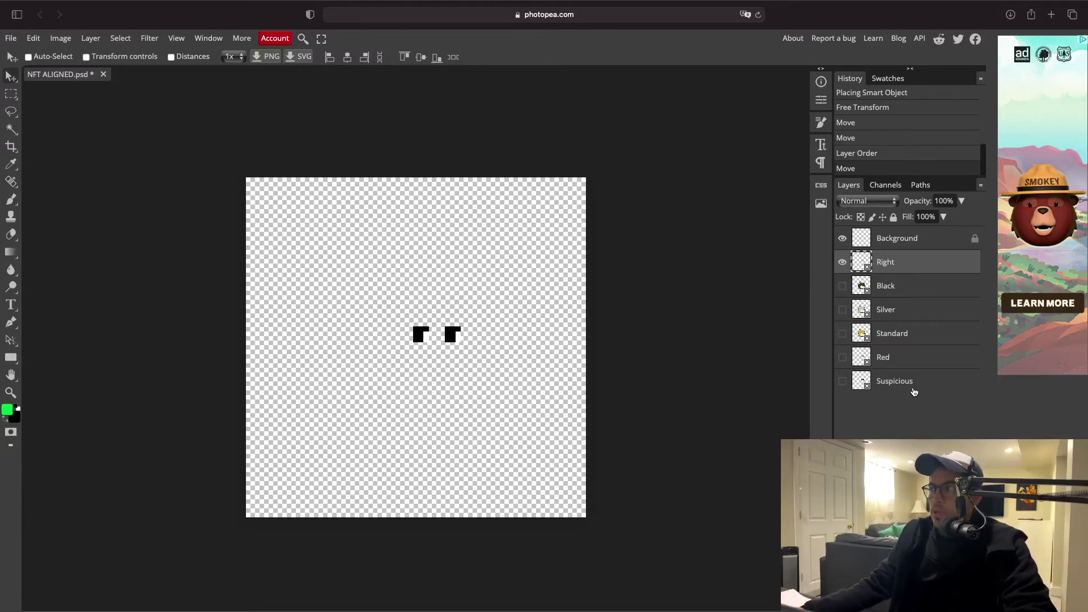
pyautogui.click(843, 334)
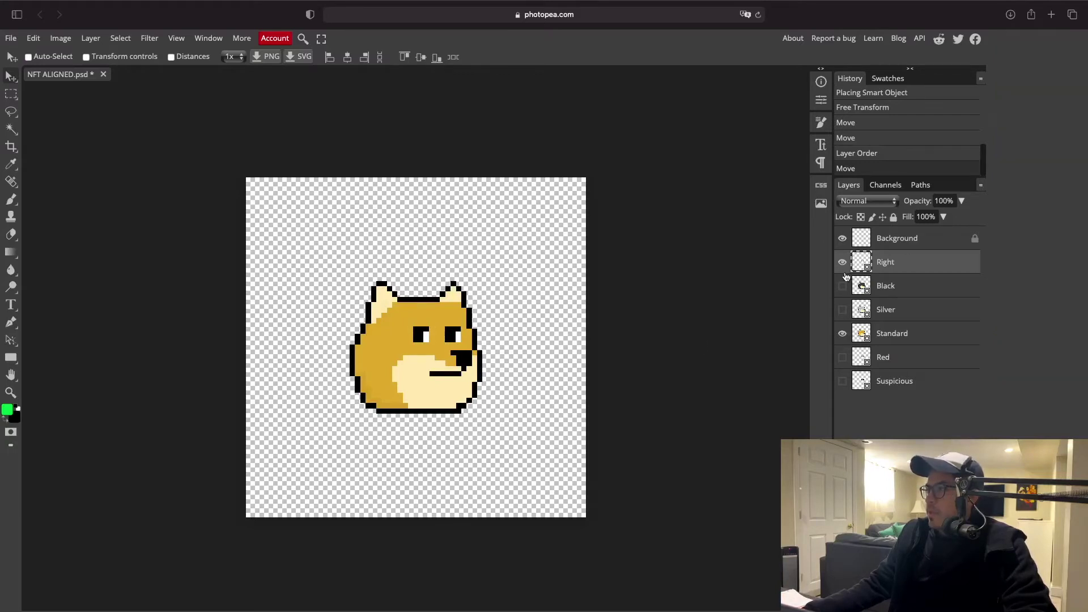
pyautogui.click(843, 286)
pyautogui.click(843, 310)
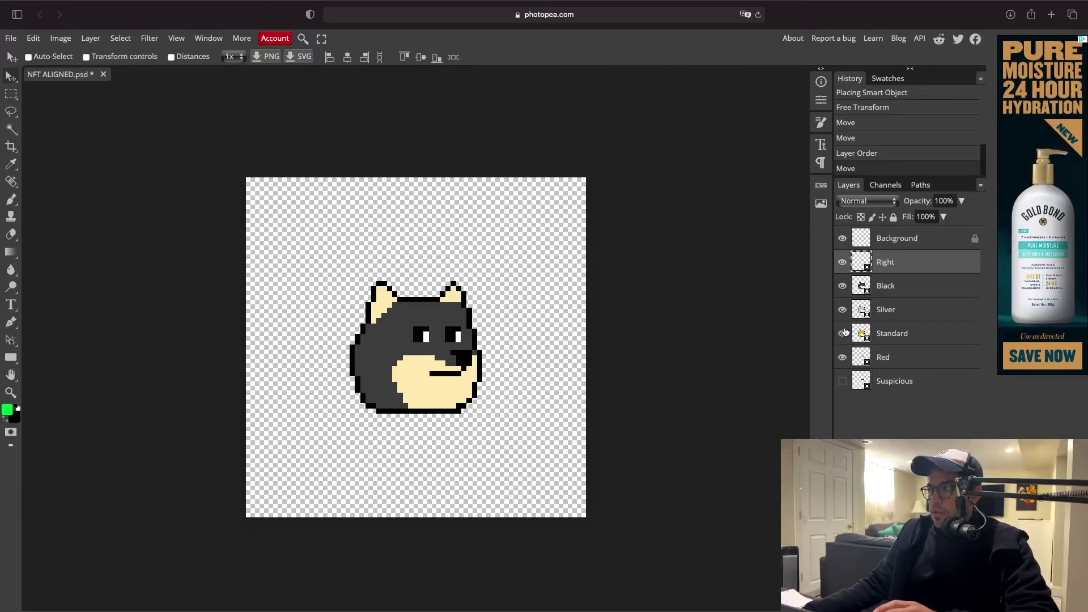
# Hide the Right eyes and all head layers, and move the Red and Suspicious eye layers above Right in the layer order
pyautogui.moveTo(842, 312); pyautogui.dragTo(845, 264)
pyautogui.moveTo(896, 361); pyautogui.dragTo(889, 255)
pyautogui.moveTo(905, 388); pyautogui.dragTo(901, 262)
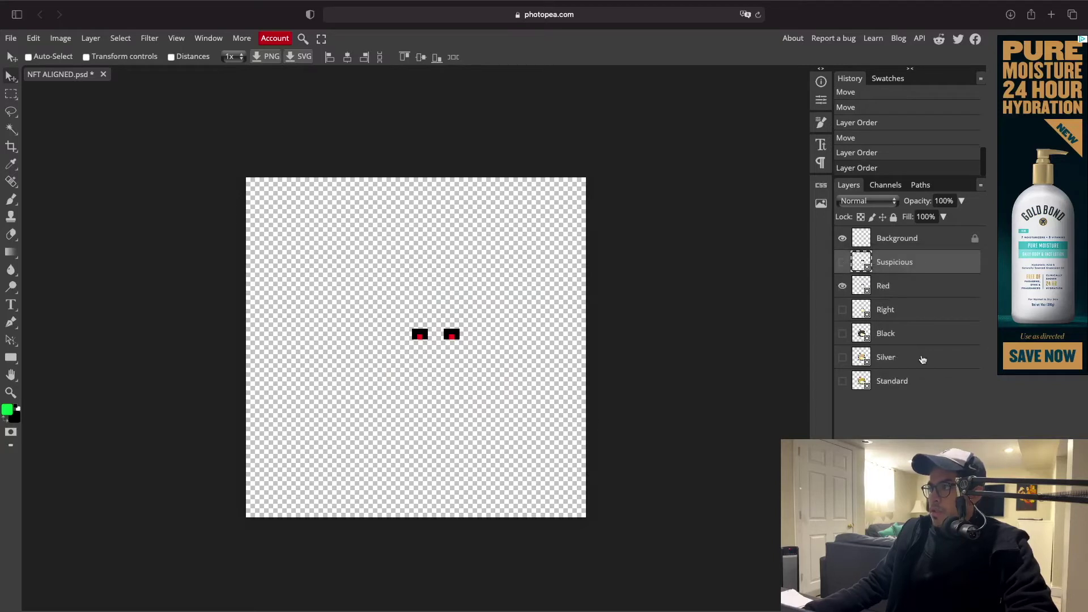
# Check the Suspicious eyes over the Black, Silver and Standard heads by toggling layer visibility, ending with only Suspicious shown on Standard
pyautogui.click(843, 262)
pyautogui.click(842, 335)
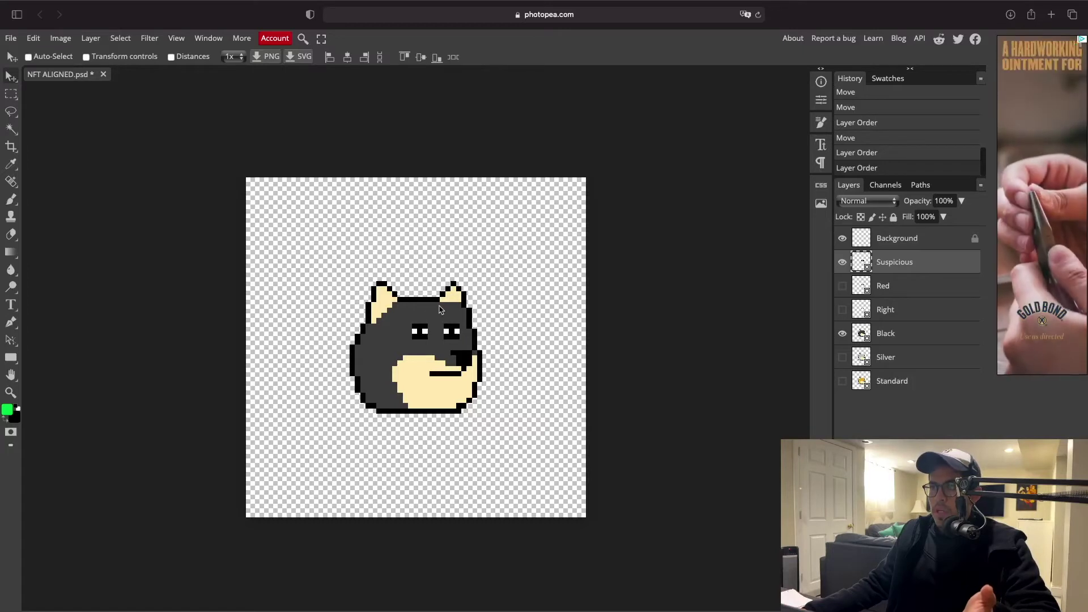
pyautogui.click(843, 286)
pyautogui.click(842, 309)
pyautogui.click(843, 357)
pyautogui.click(843, 357)
pyautogui.click(843, 333)
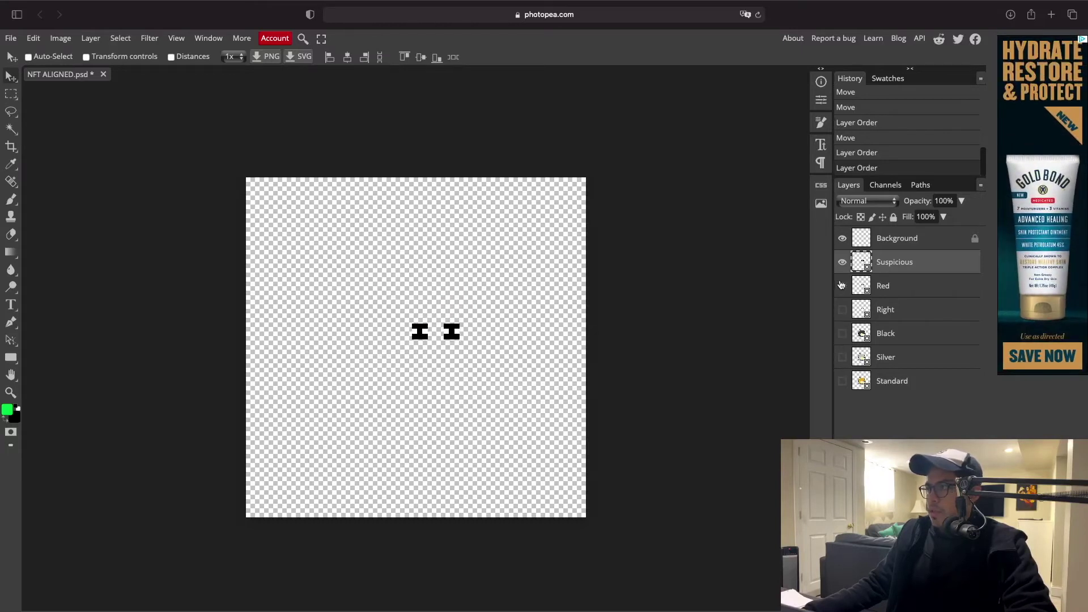
pyautogui.click(842, 381)
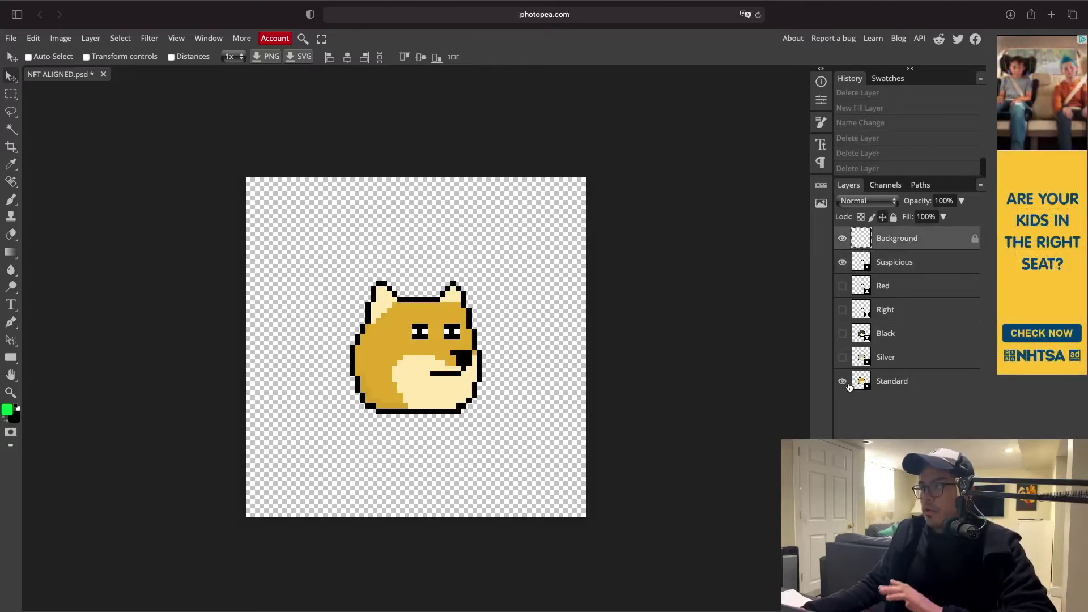
pyautogui.click(842, 381)
pyautogui.click(843, 382)
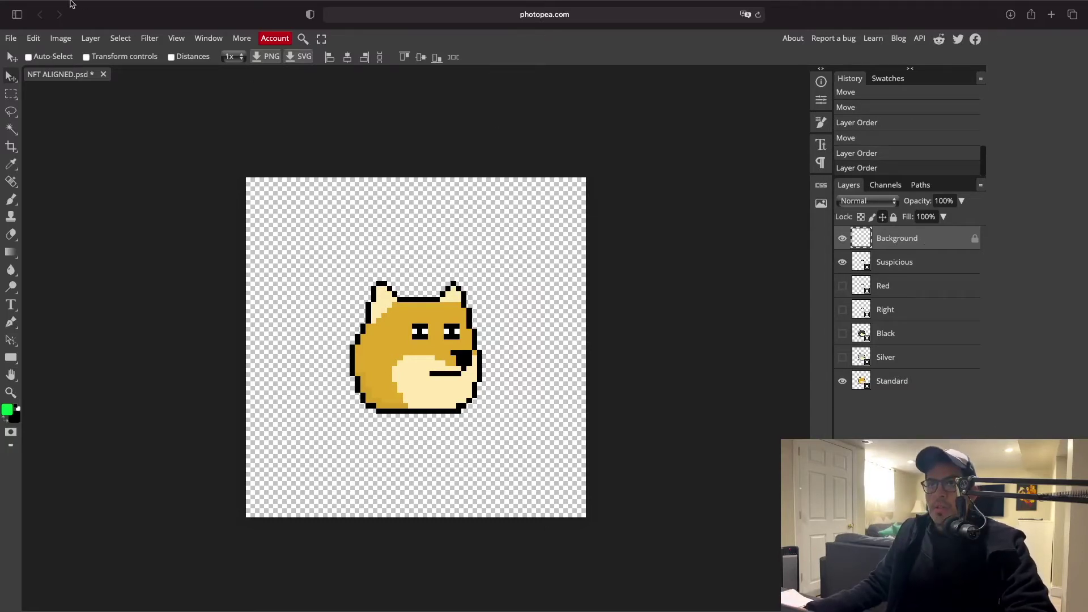
# Exit full-screen view and add a solid red Color Fill layer above Background
pyautogui.moveTo(62, 25)
pyautogui.click(38, 29)
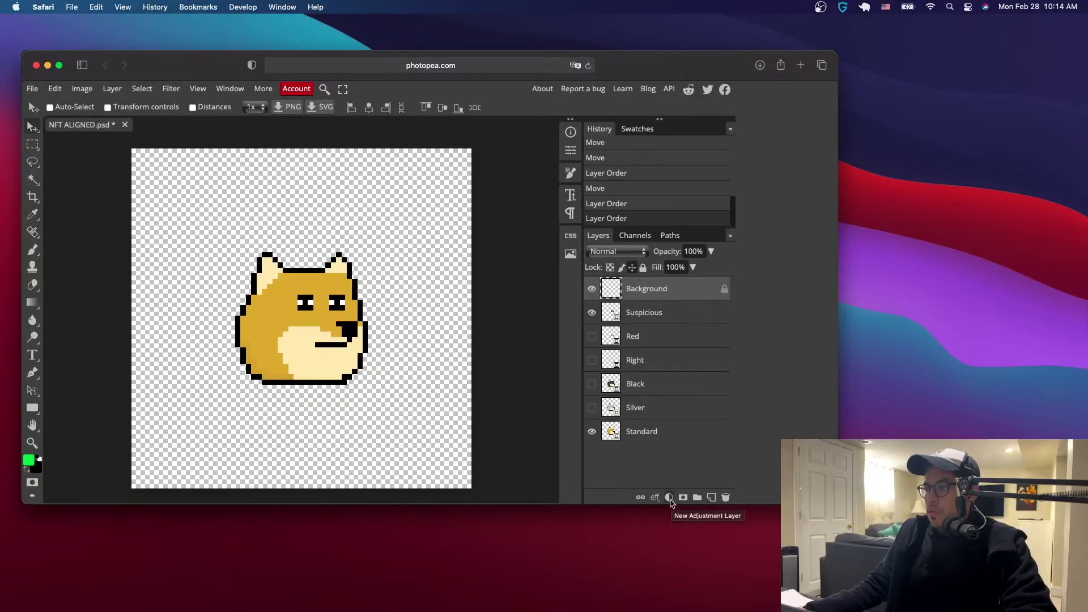
pyautogui.click(669, 498)
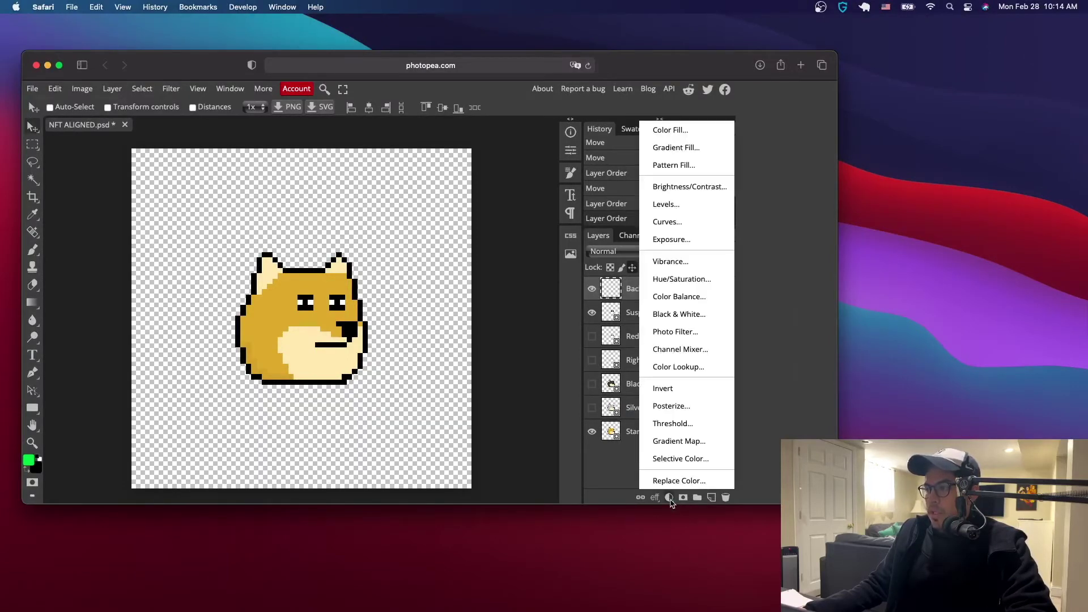
pyautogui.click(684, 131)
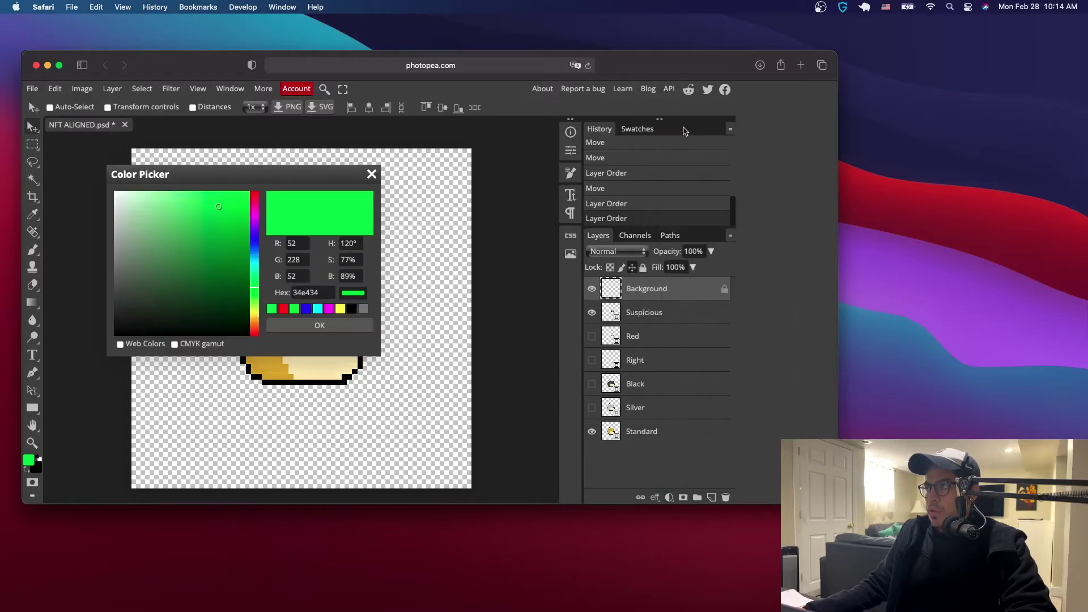
pyautogui.click(284, 310)
pyautogui.click(296, 324)
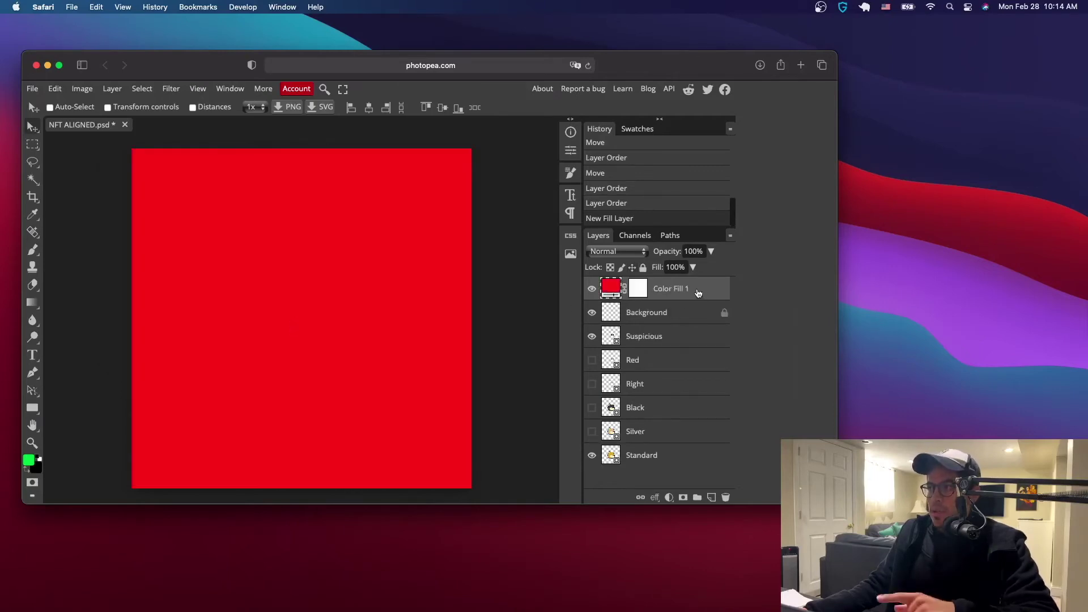
# Rename the new red fill layer as Red
pyautogui.doubleClick(699, 293)
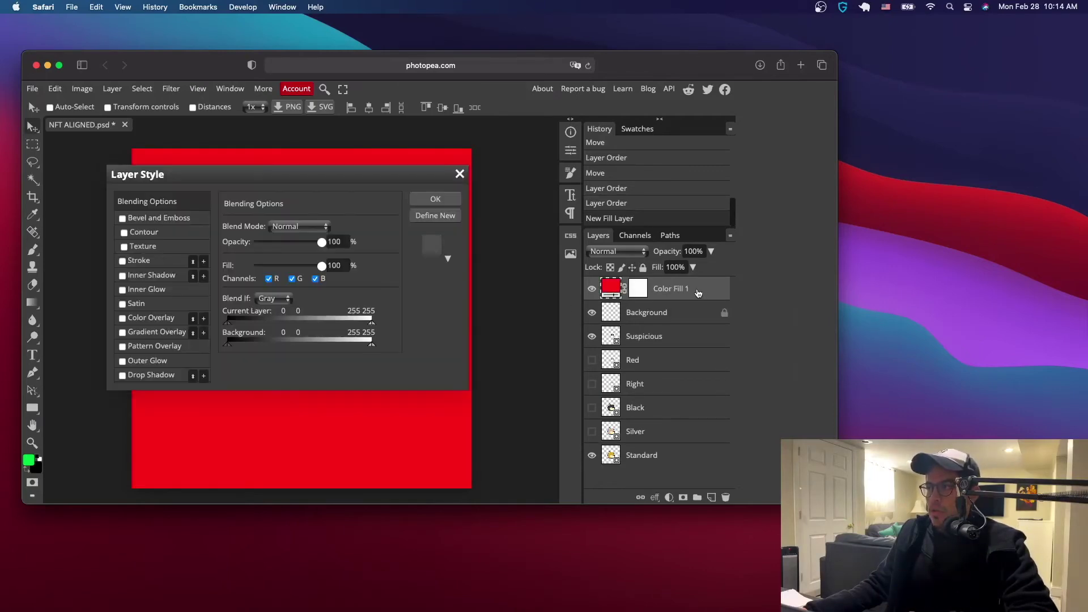
pyautogui.click(460, 174)
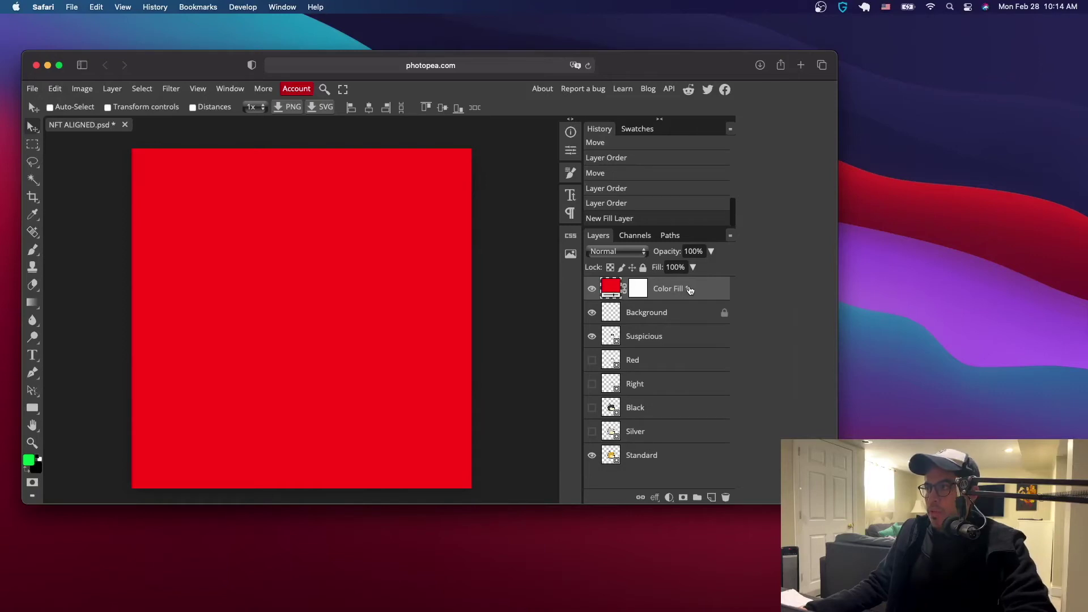
pyautogui.doubleClick(690, 290)
pyautogui.write('Red')
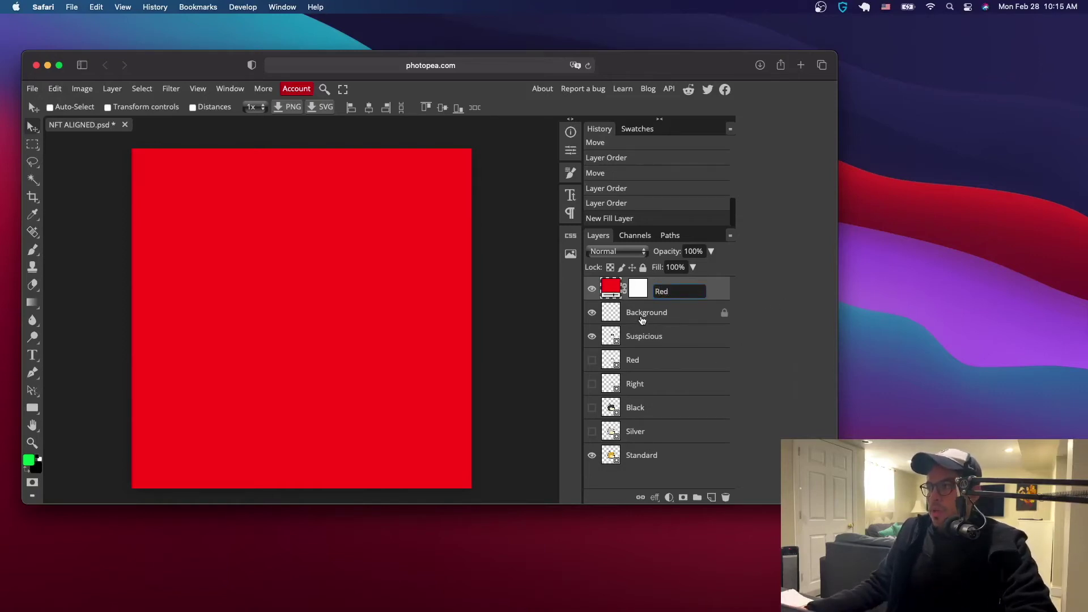
pyautogui.press('Return')
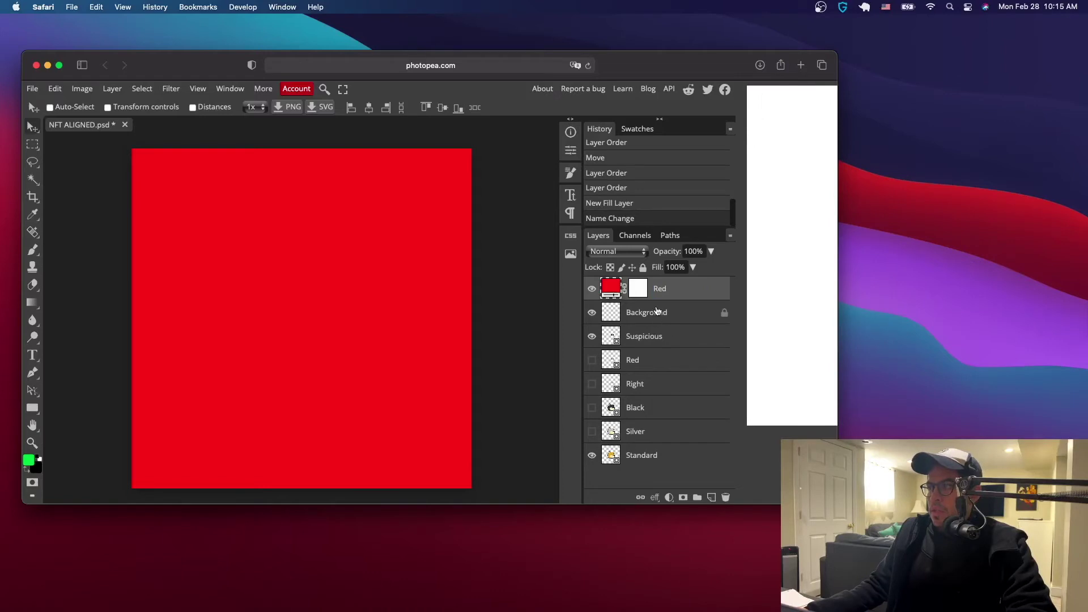
# Add a blue (0000ff) Color Fill layer directly above Background and rename it Blue
pyautogui.click(658, 312)
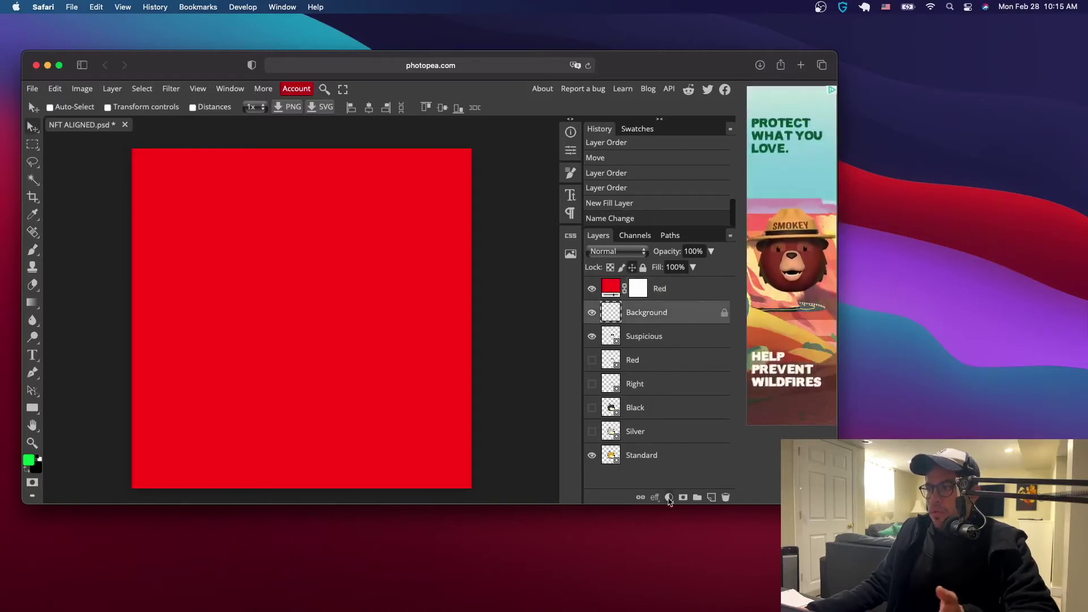
pyautogui.click(669, 498)
pyautogui.click(689, 132)
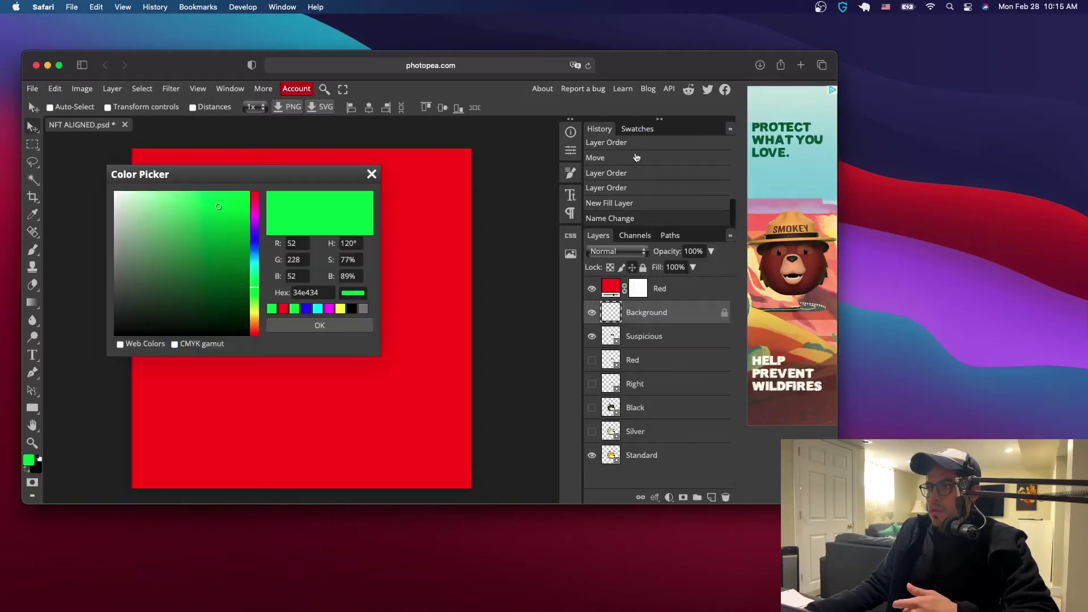
pyautogui.click(306, 308)
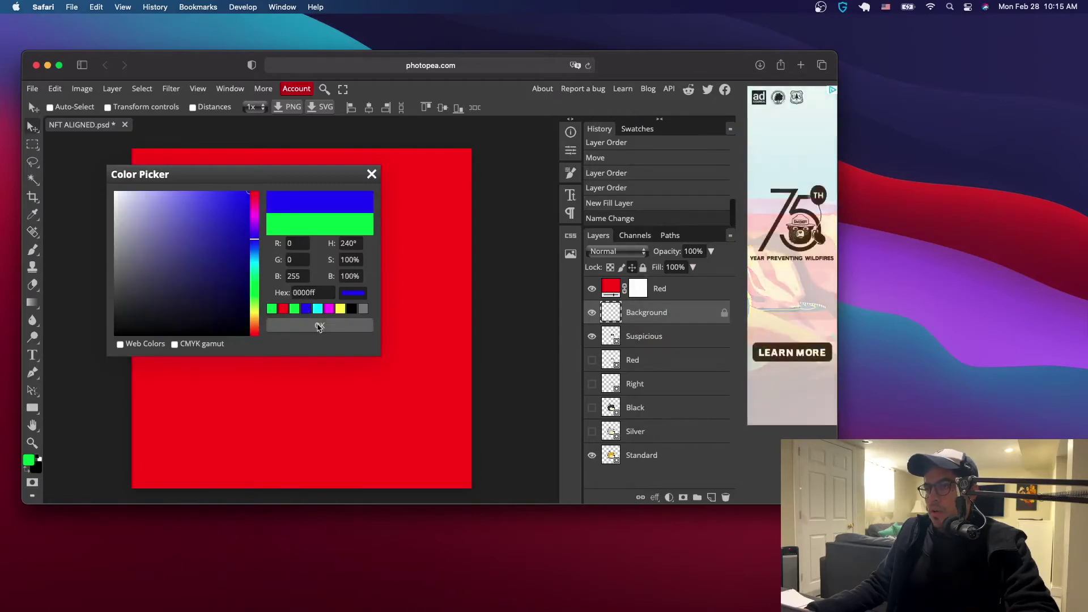
pyautogui.click(319, 326)
pyautogui.doubleClick(677, 313)
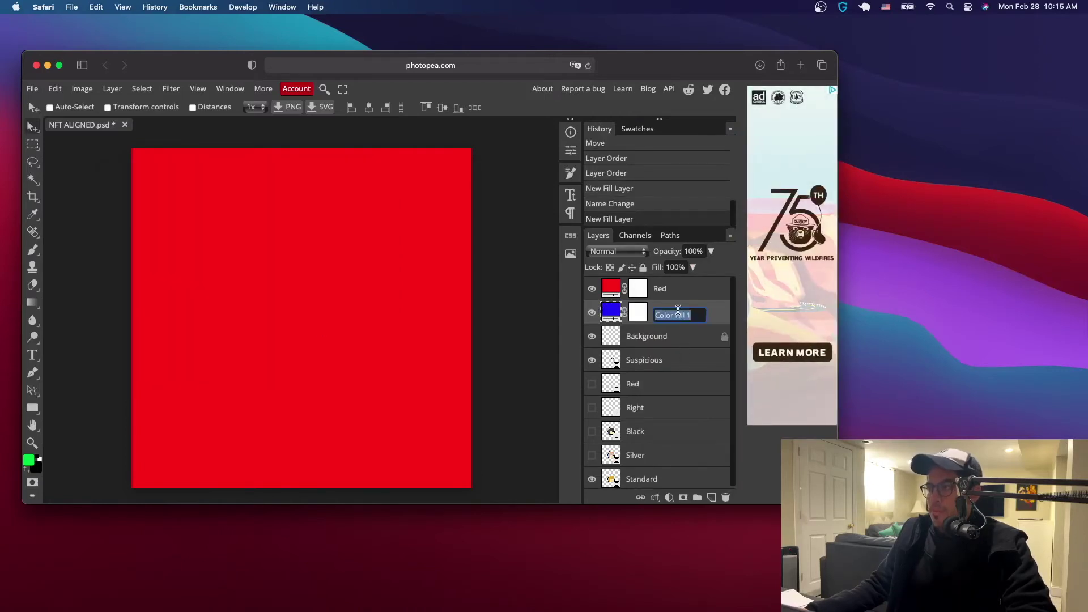
pyautogui.write('Blue')
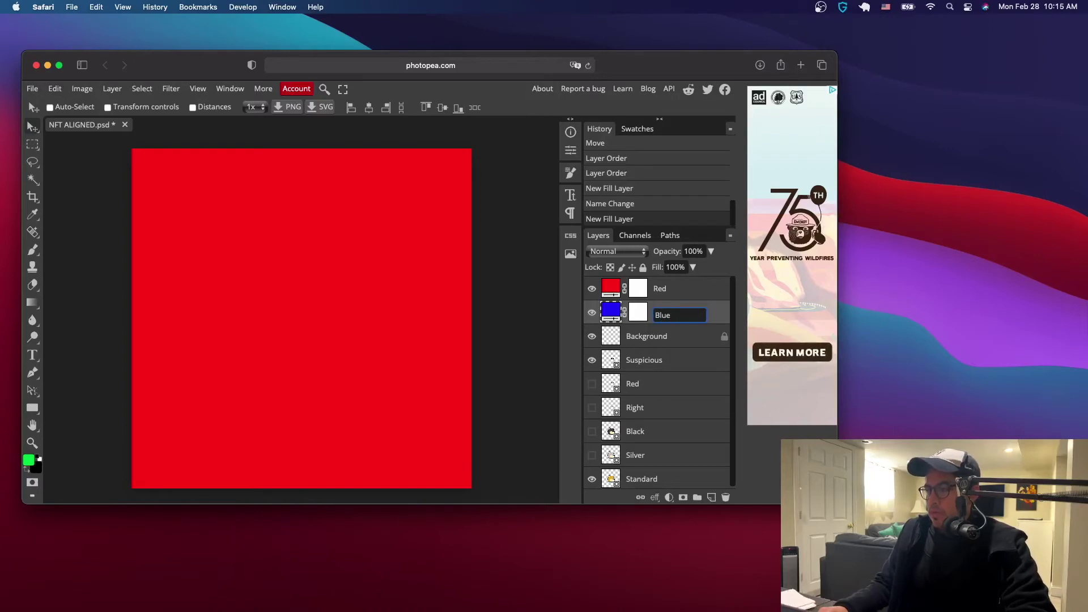
pyautogui.press('Return')
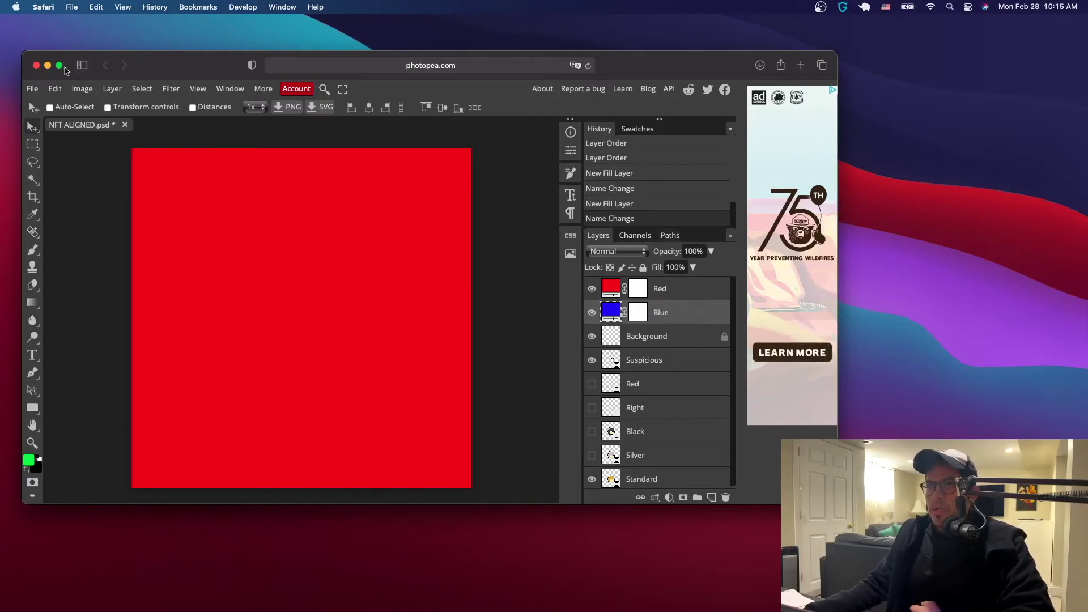
# Move the Red and Blue fill layers beneath Standard in the layer order, with Blue above Red
pyautogui.moveTo(60, 67)
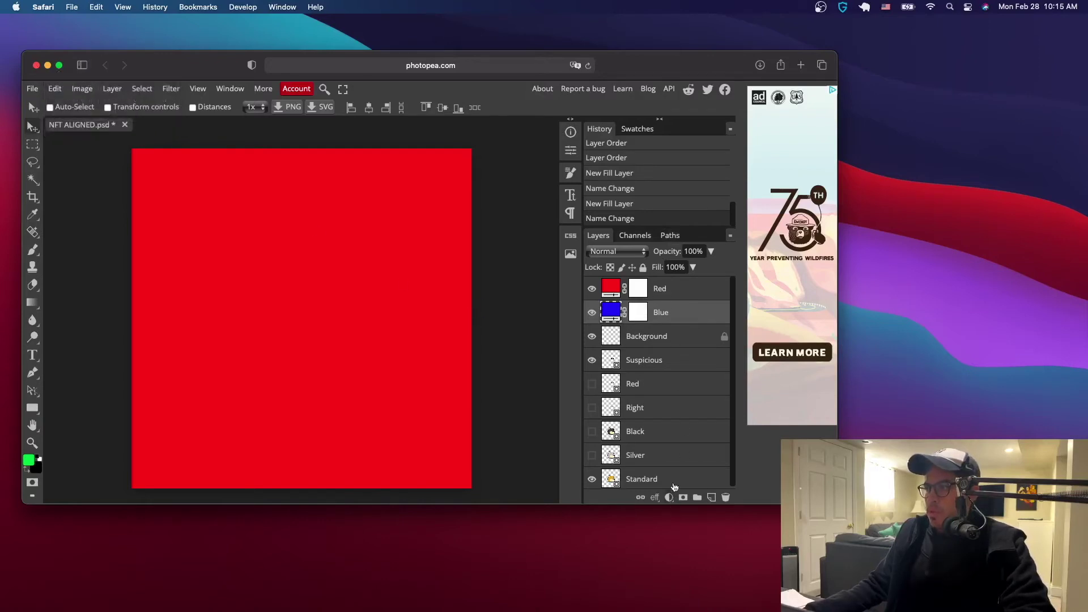
pyautogui.moveTo(680, 357); pyautogui.dragTo(684, 470)
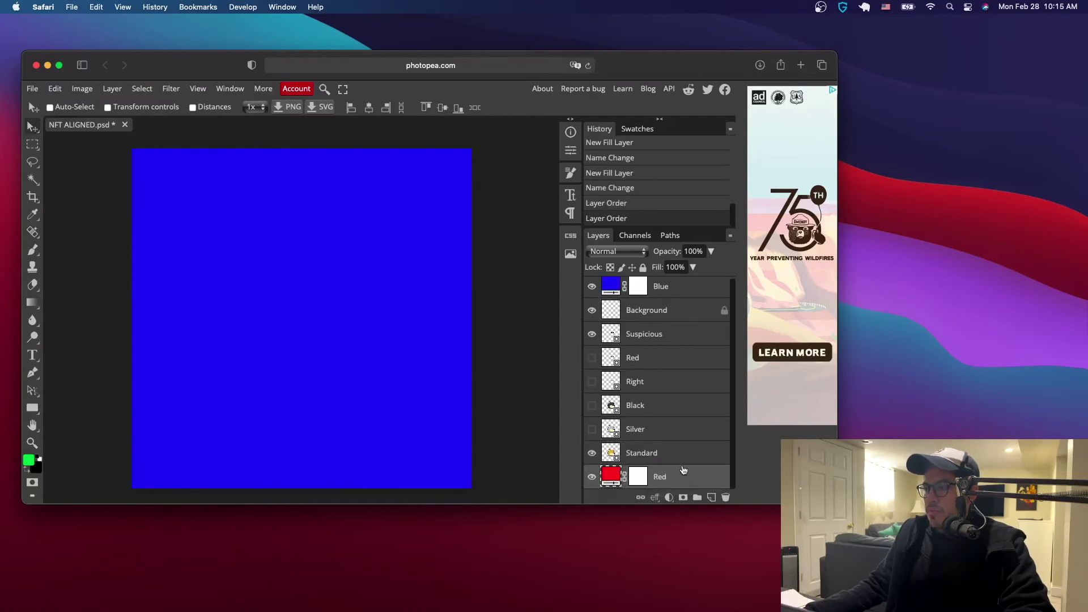
pyautogui.moveTo(656, 285); pyautogui.dragTo(677, 469)
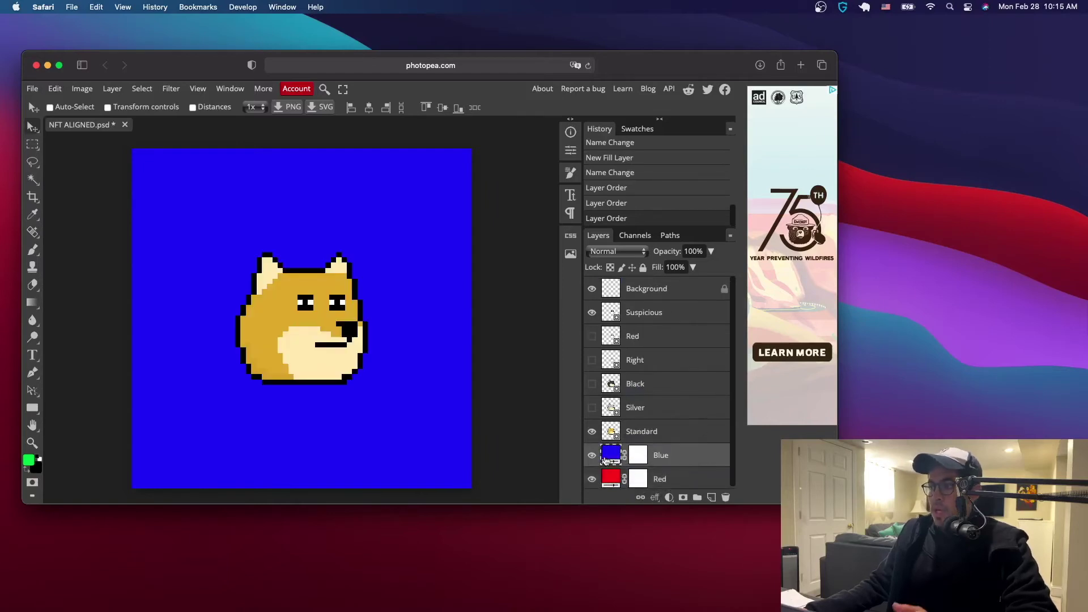
# Hide the Blue and Red fill layers and return the browser window to full screen
pyautogui.click(593, 455)
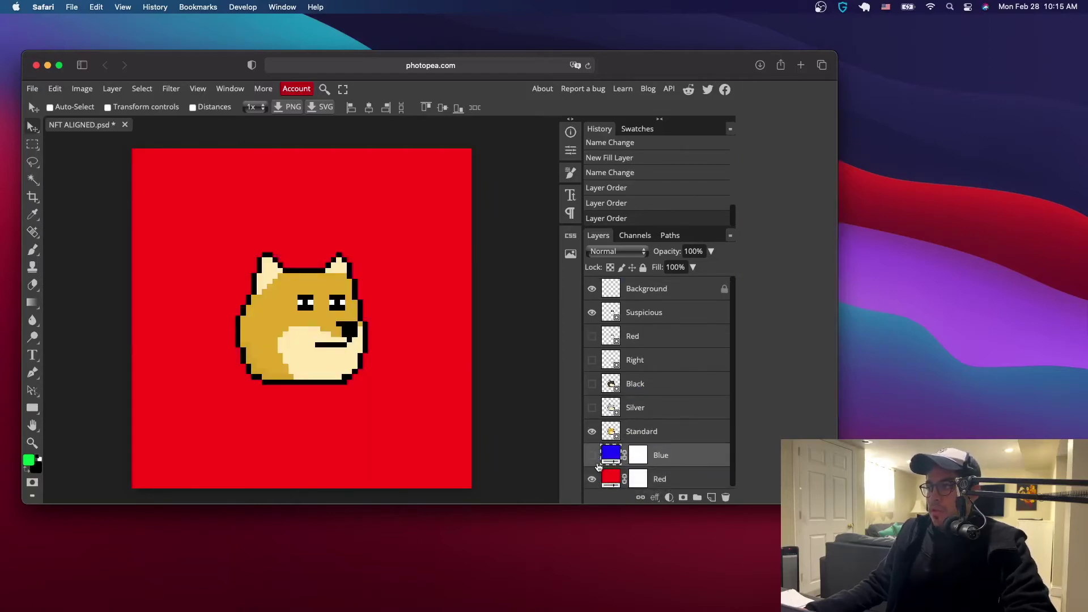
pyautogui.click(592, 479)
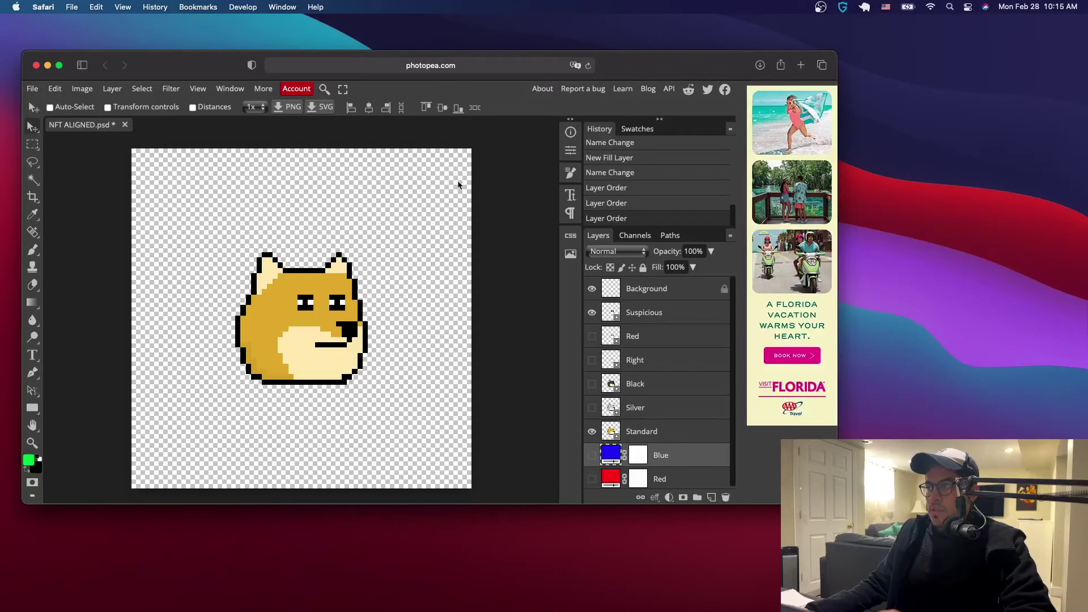
pyautogui.click(59, 65)
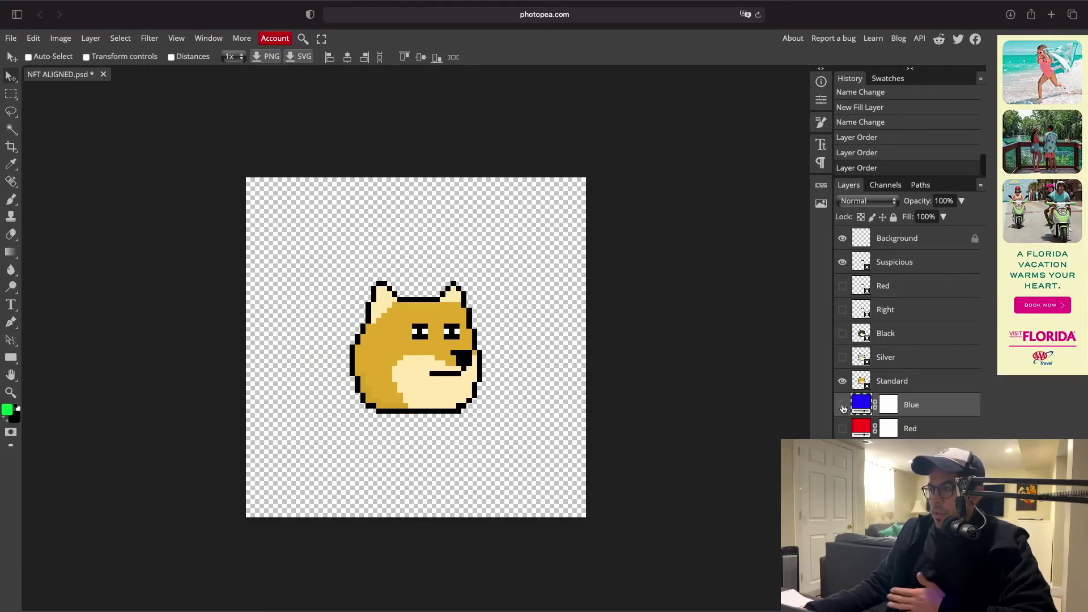
# Preview the Blue background and Suspicious eyes by toggling their visibility, and hide the Standard head
pyautogui.click(843, 406)
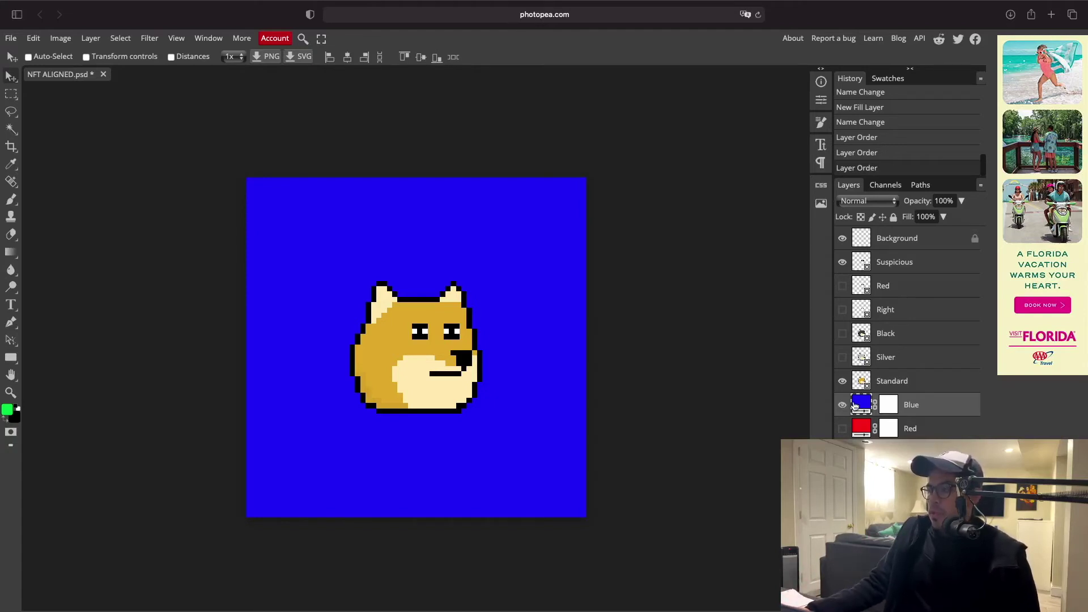
pyautogui.click(843, 405)
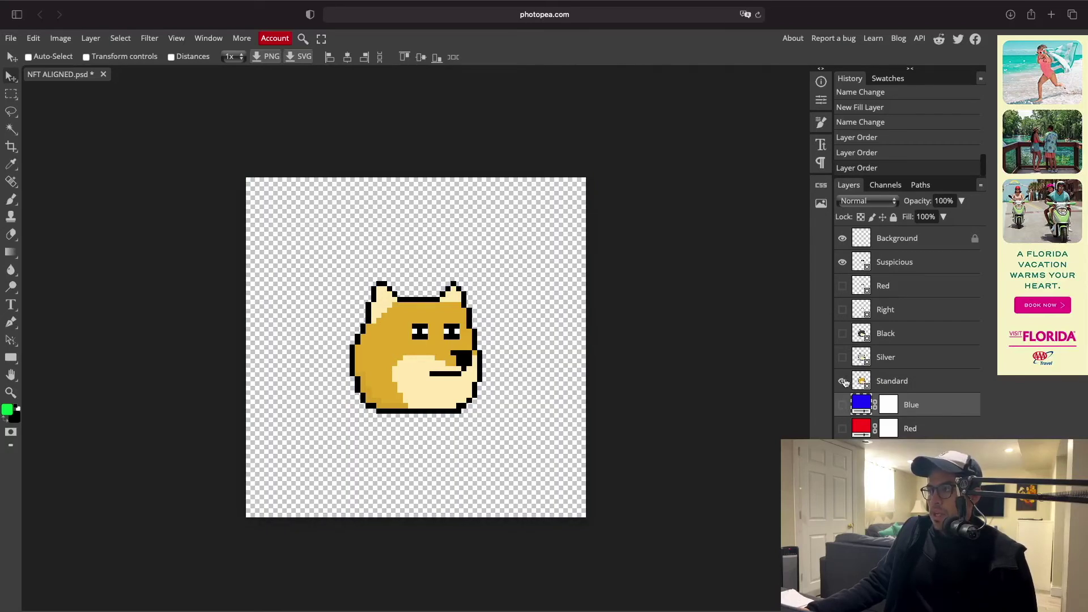
pyautogui.click(842, 381)
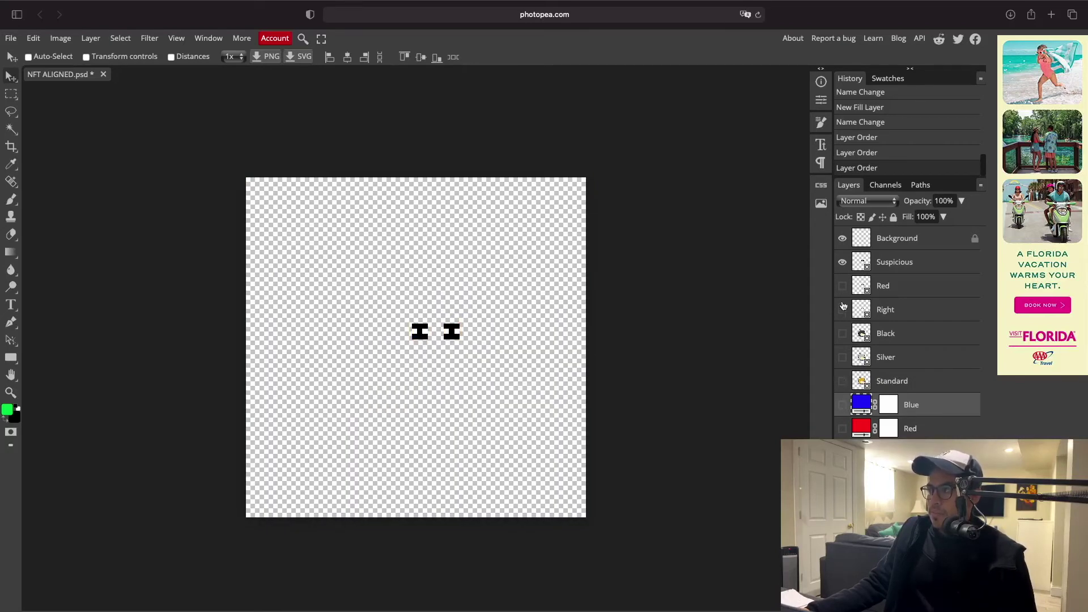
pyautogui.click(843, 262)
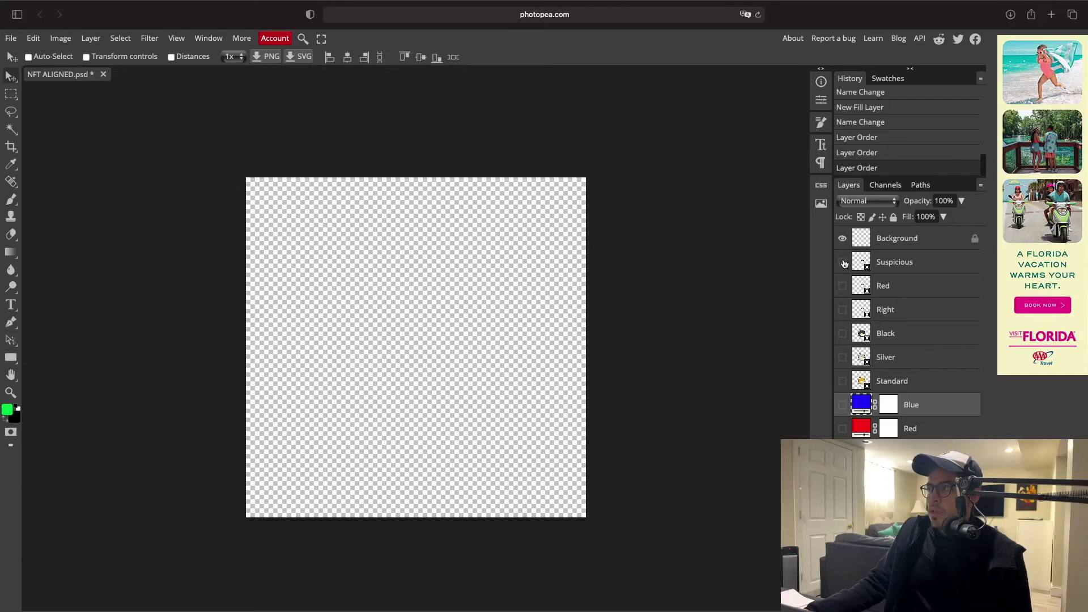
pyautogui.click(843, 262)
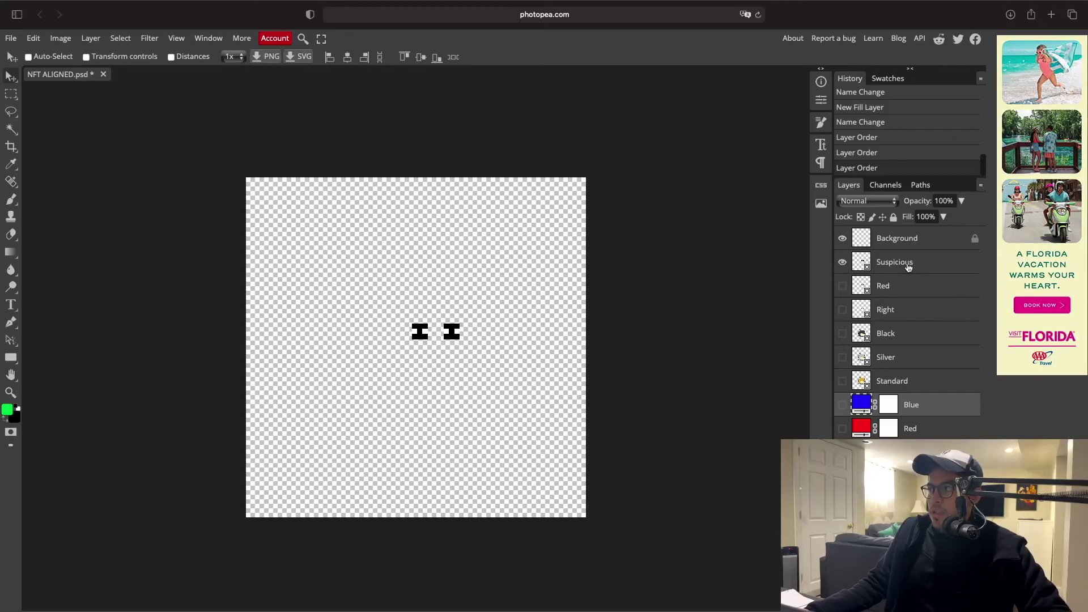
# Preview the Standard head with Suspicious eyes against the Blue background by toggling the Standard and Blue layers' visibility
pyautogui.click(843, 382)
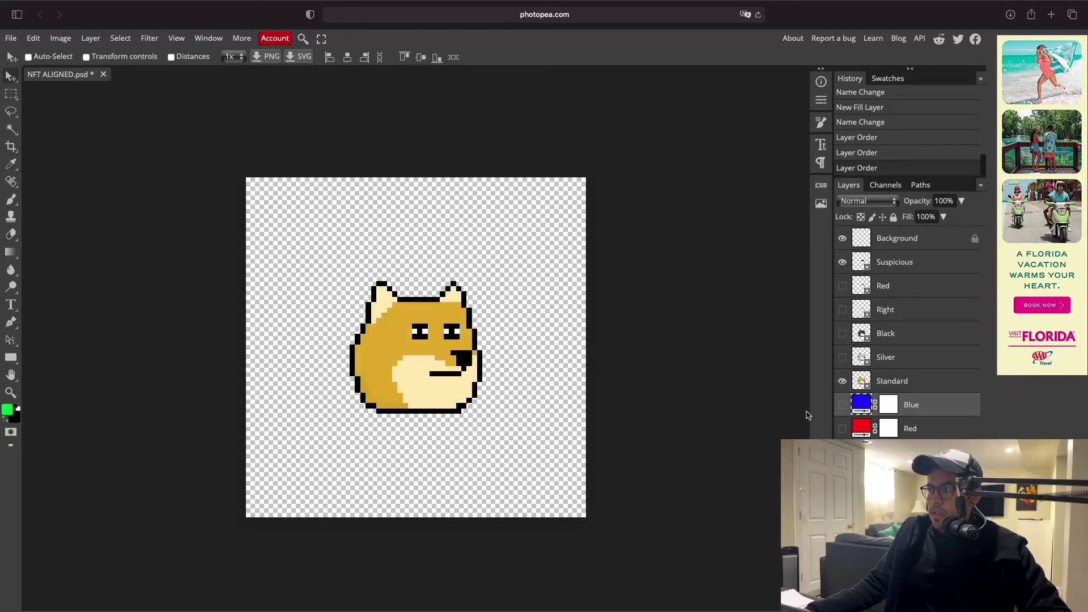
pyautogui.click(843, 405)
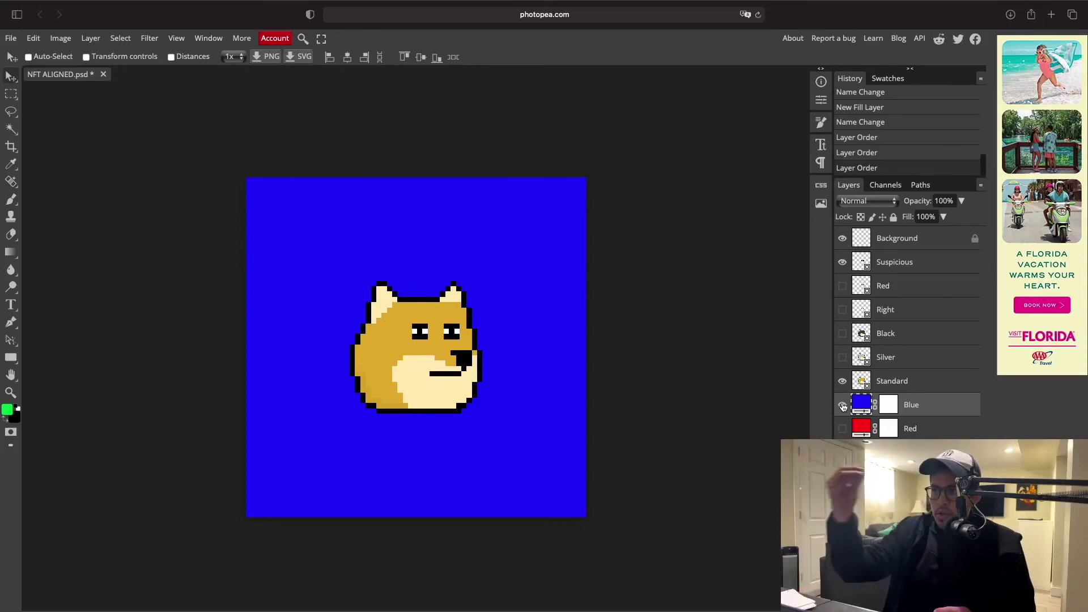
pyautogui.click(842, 405)
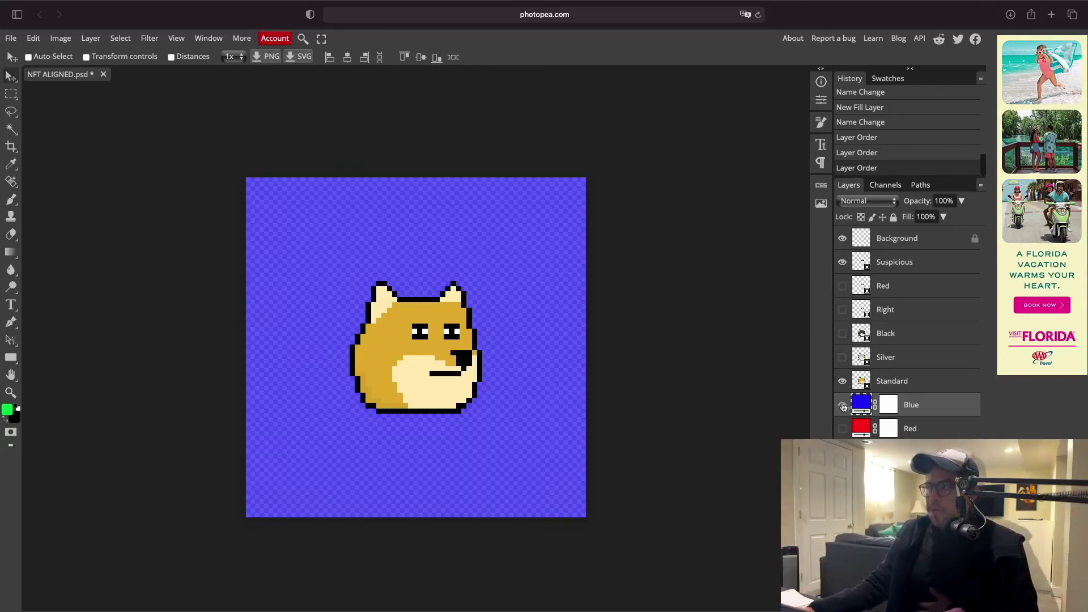
pyautogui.click(843, 381)
pyautogui.click(842, 381)
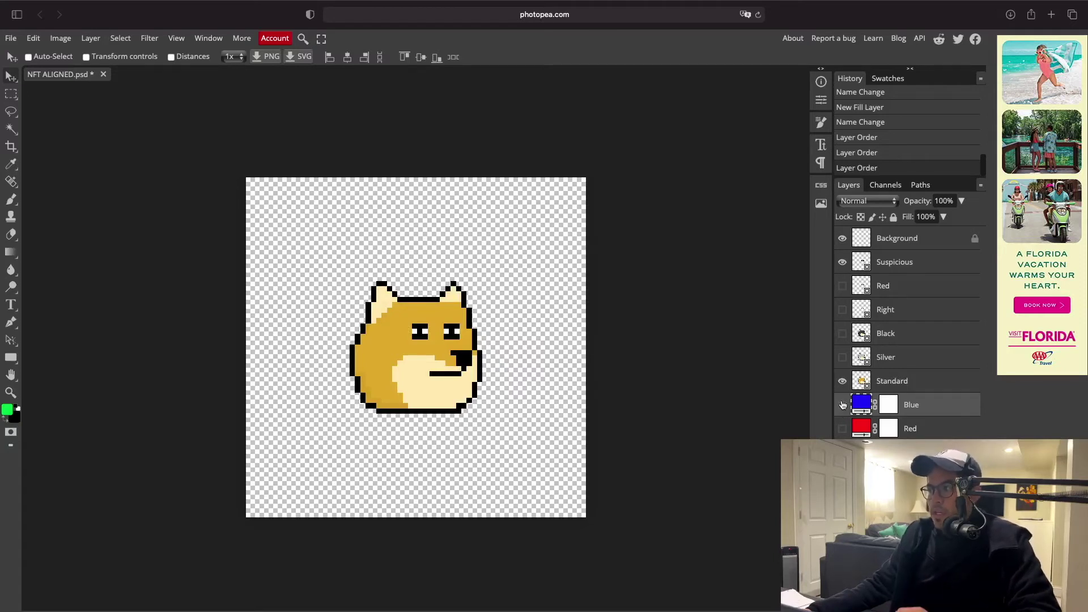
pyautogui.click(842, 404)
pyautogui.click(843, 405)
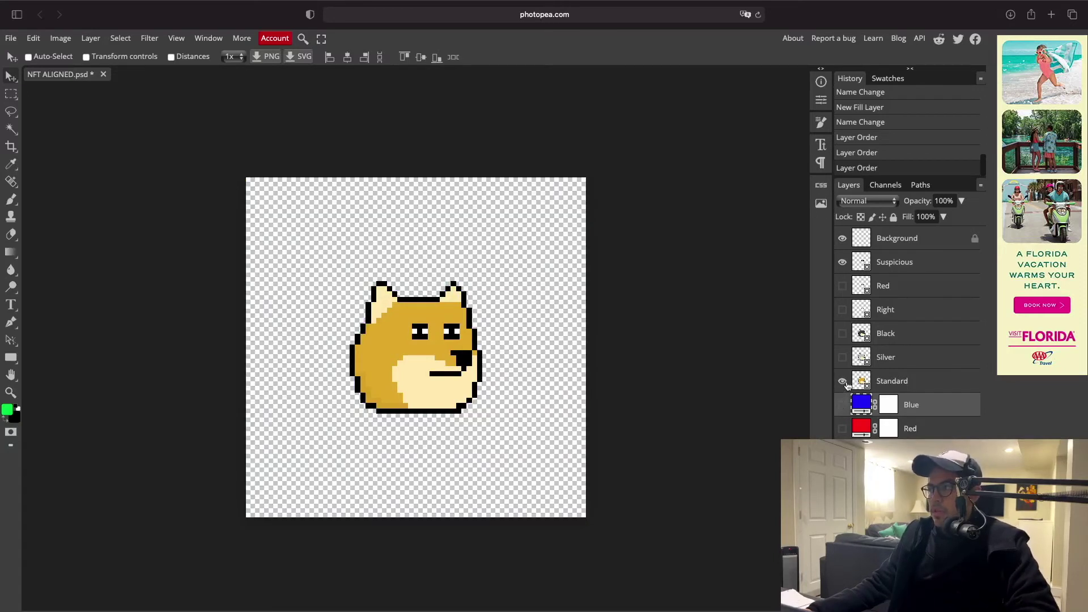
# Hide the Standard, Background and Suspicious layers, show only the Blue fill layer, and take the browser out of full screen
pyautogui.click(843, 381)
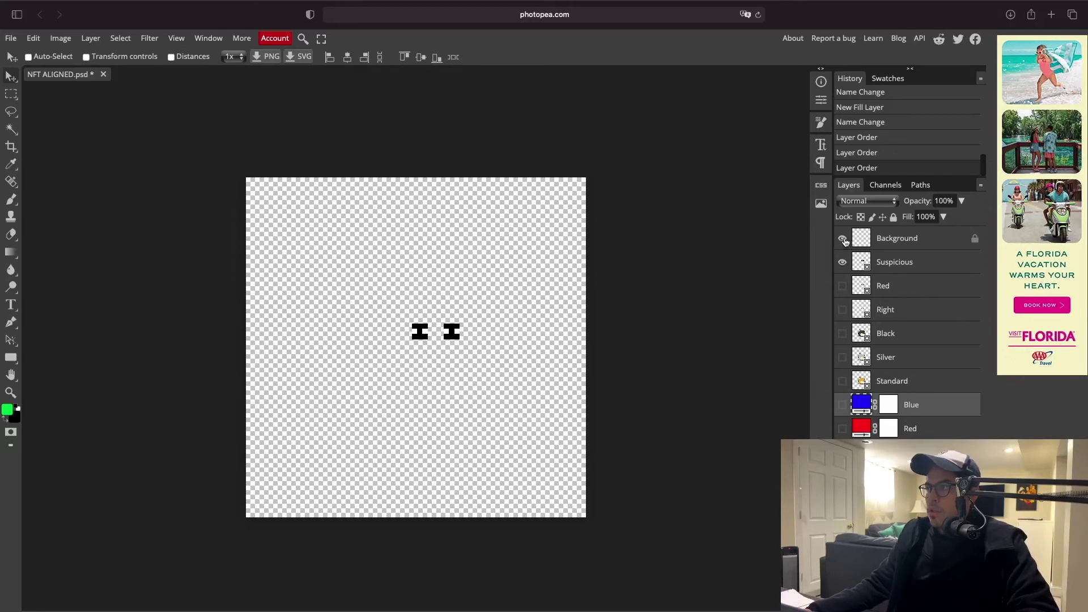
pyautogui.moveTo(843, 238); pyautogui.dragTo(843, 264)
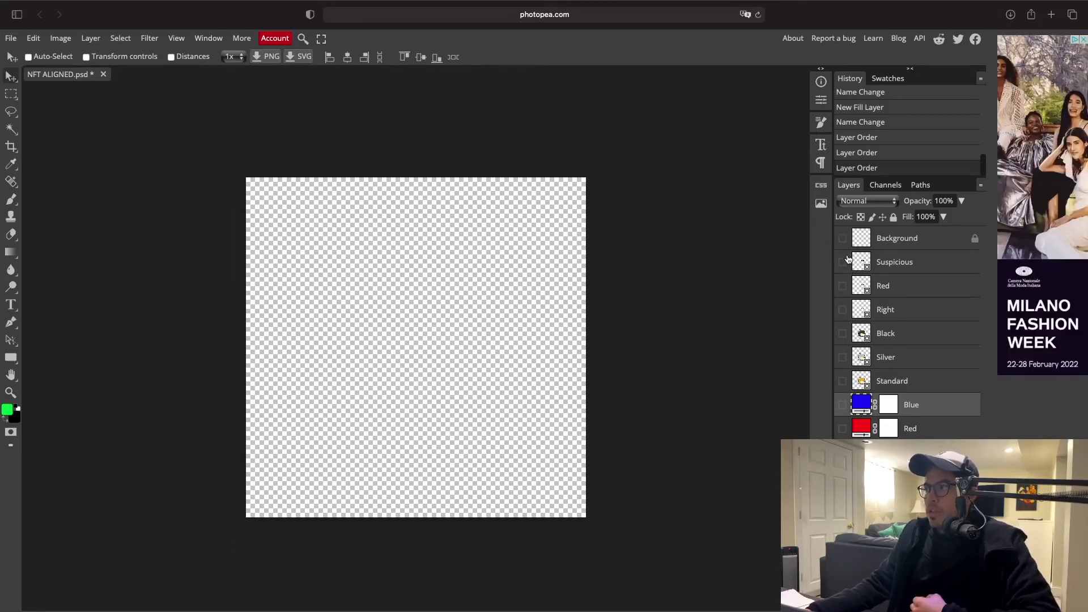
pyautogui.click(842, 405)
pyautogui.press('ctrl+super+f')
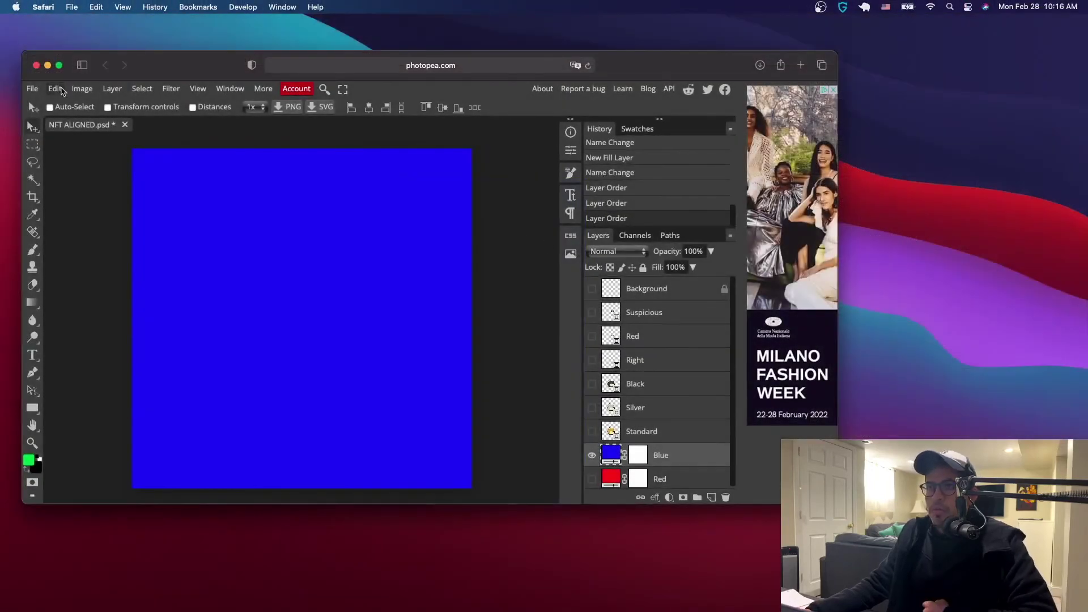
# Open the PNG export for the canvas showing only the Blue background
pyautogui.click(32, 89)
pyautogui.click(55, 88)
pyautogui.click(33, 89)
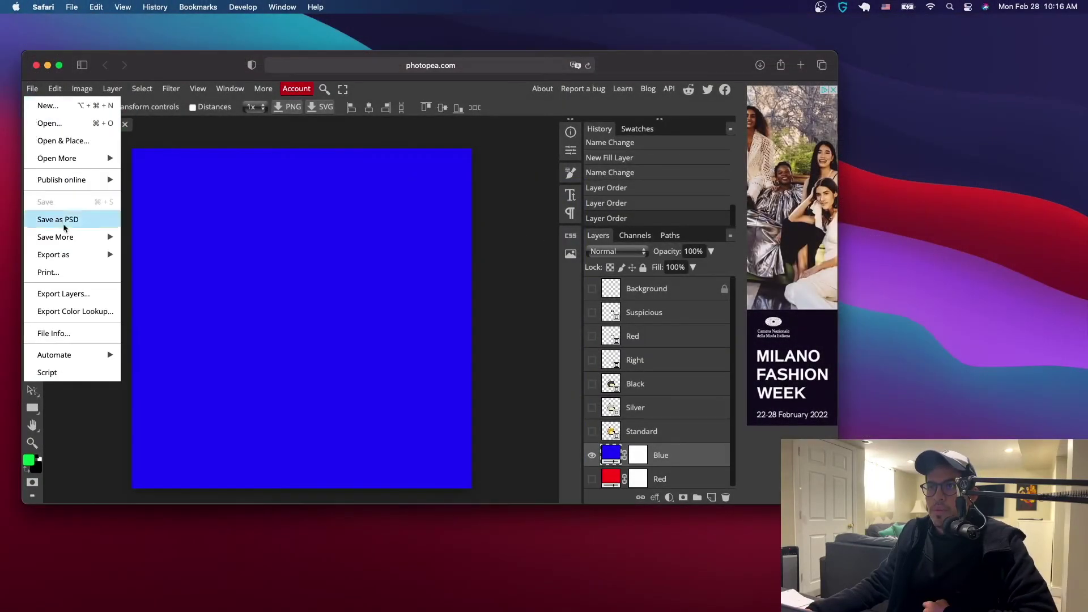
pyautogui.moveTo(91, 254)
pyautogui.click(138, 254)
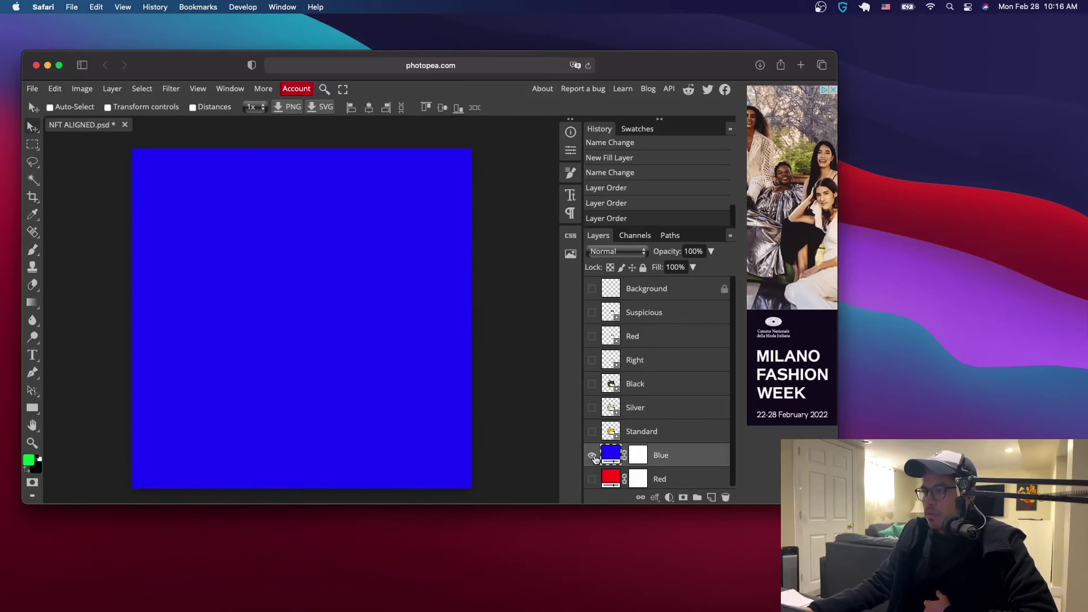
# Hide Blue, show only the Standard head layer, and export it as a 600 × 600 px PNG at 100% quality
pyautogui.click(592, 457)
pyautogui.click(592, 431)
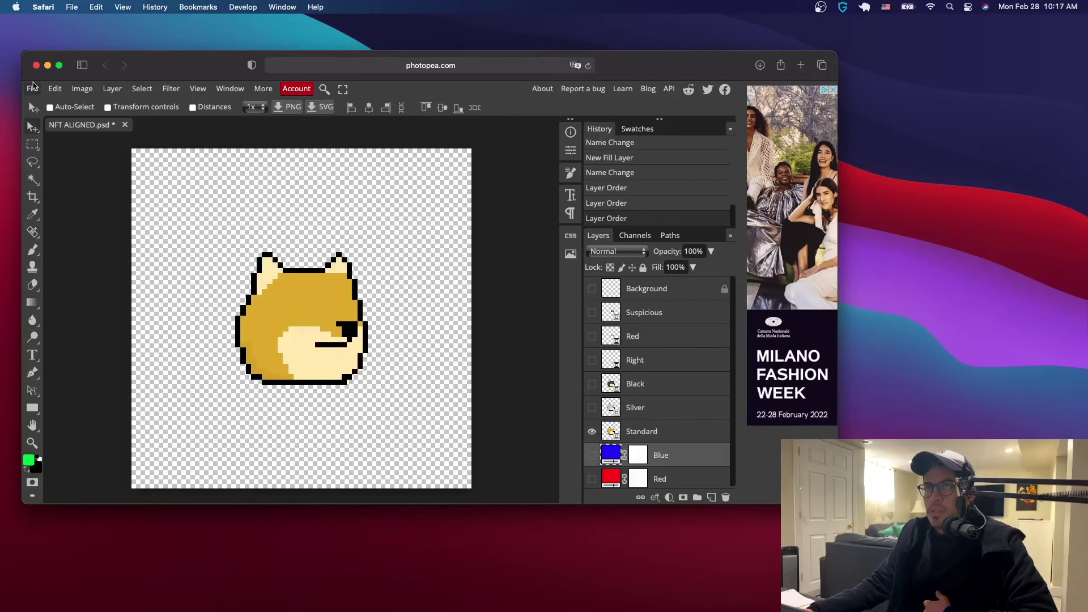
pyautogui.click(33, 86)
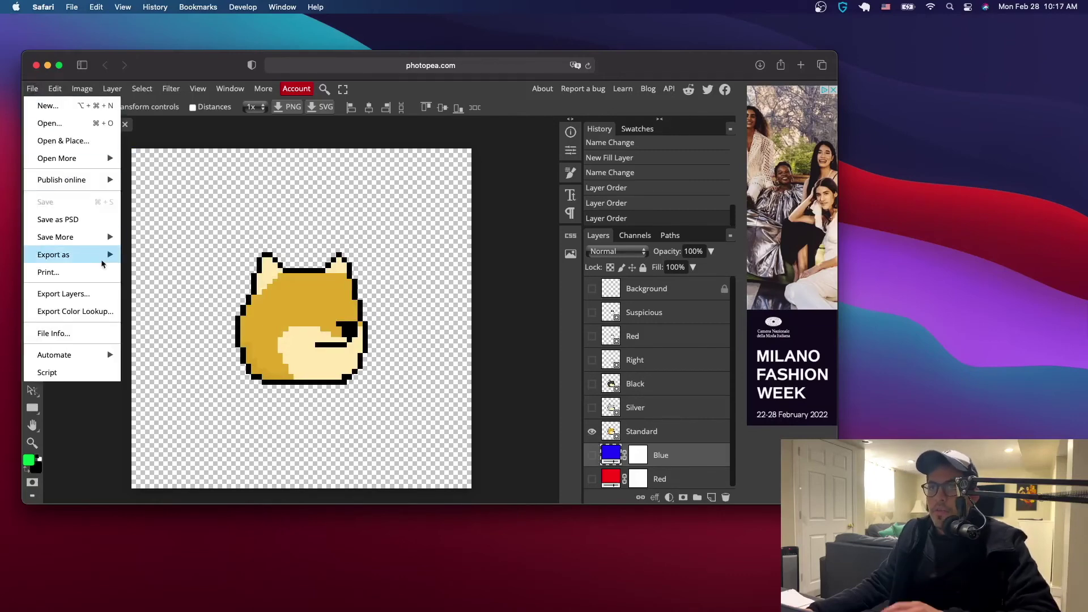
pyautogui.moveTo(100, 258)
pyautogui.click(147, 254)
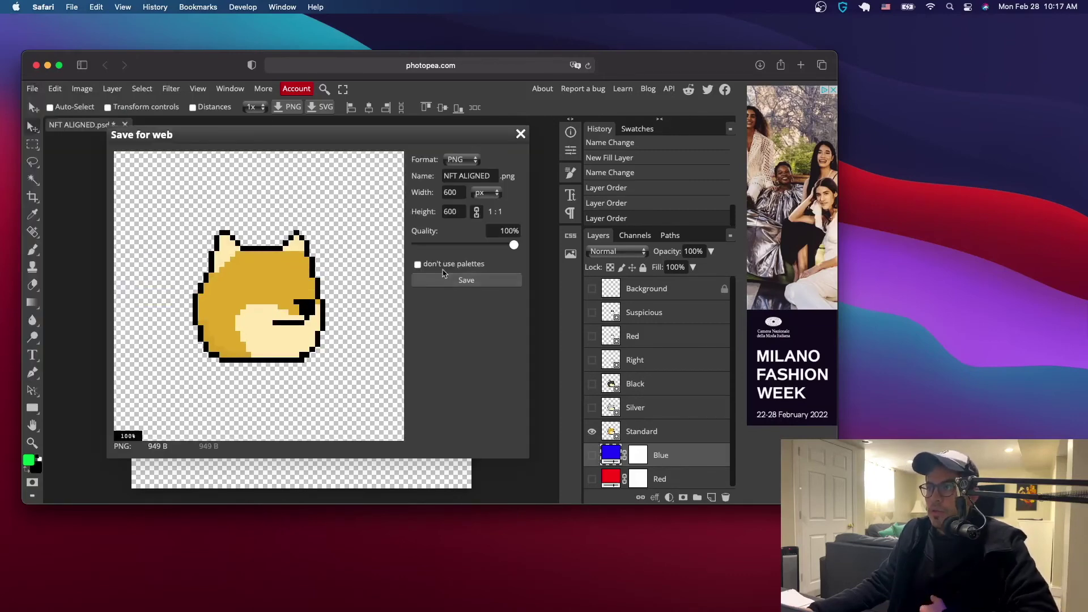
pyautogui.click(459, 281)
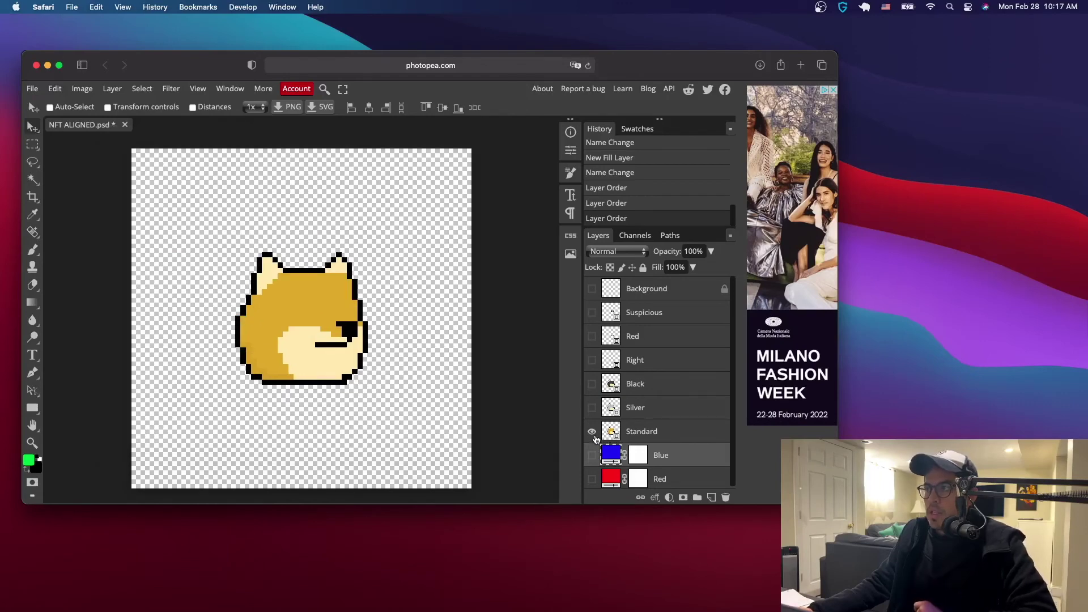
# Hide Standard, show only the Right eyes layer, and export it as a 600 × 600 px PNG
pyautogui.click(592, 432)
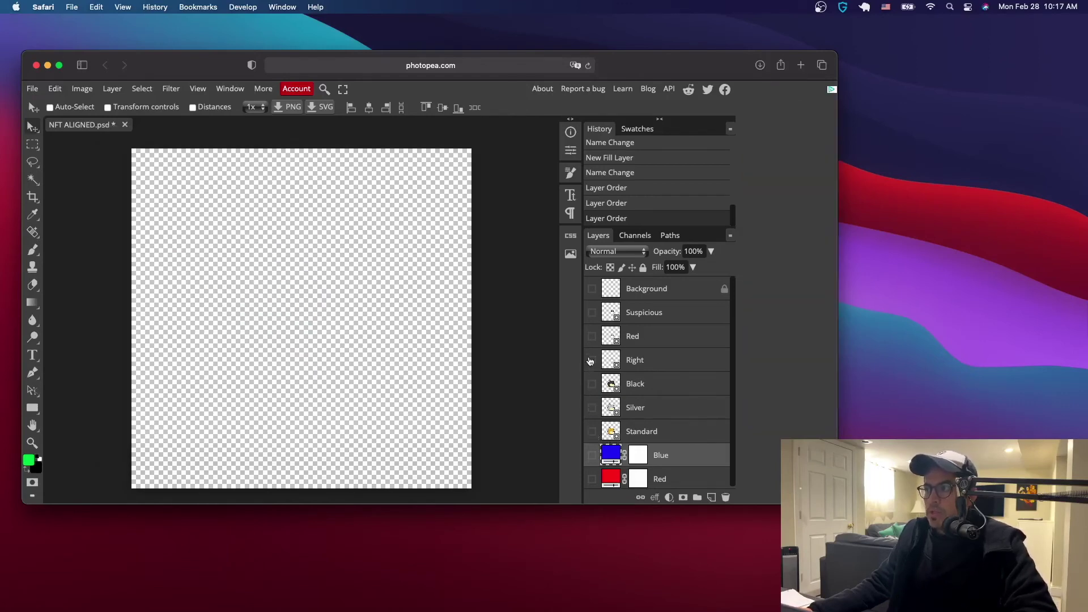
pyautogui.click(591, 359)
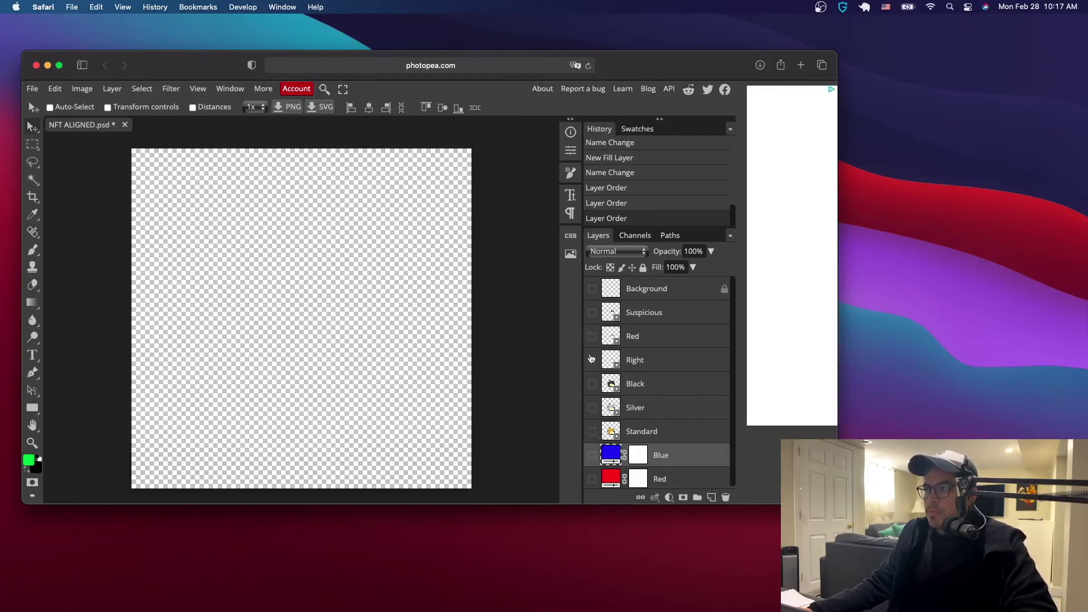
pyautogui.click(32, 89)
pyautogui.moveTo(100, 255)
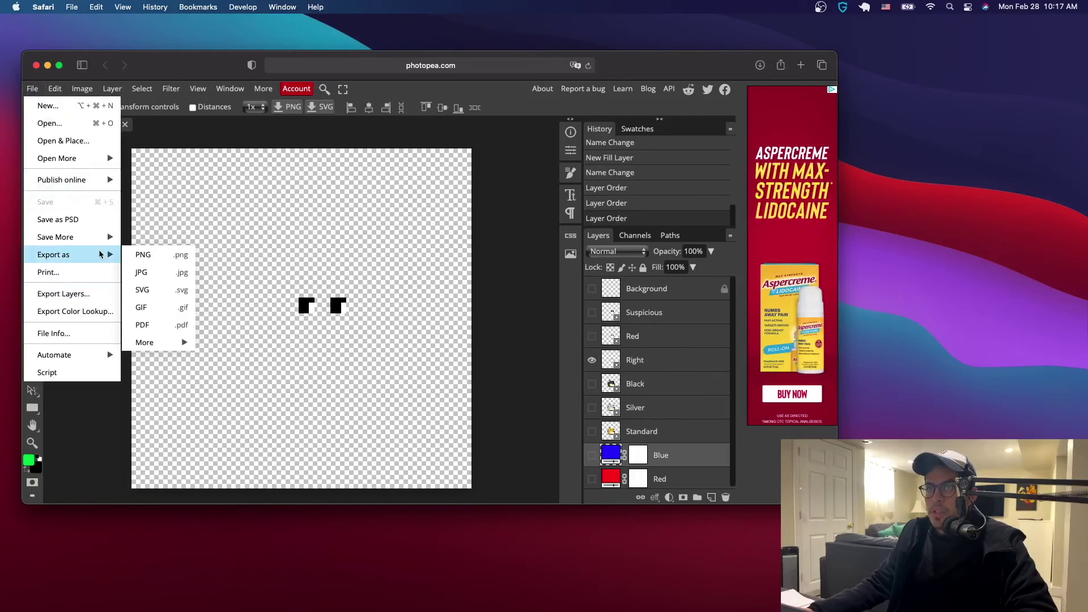
pyautogui.click(143, 255)
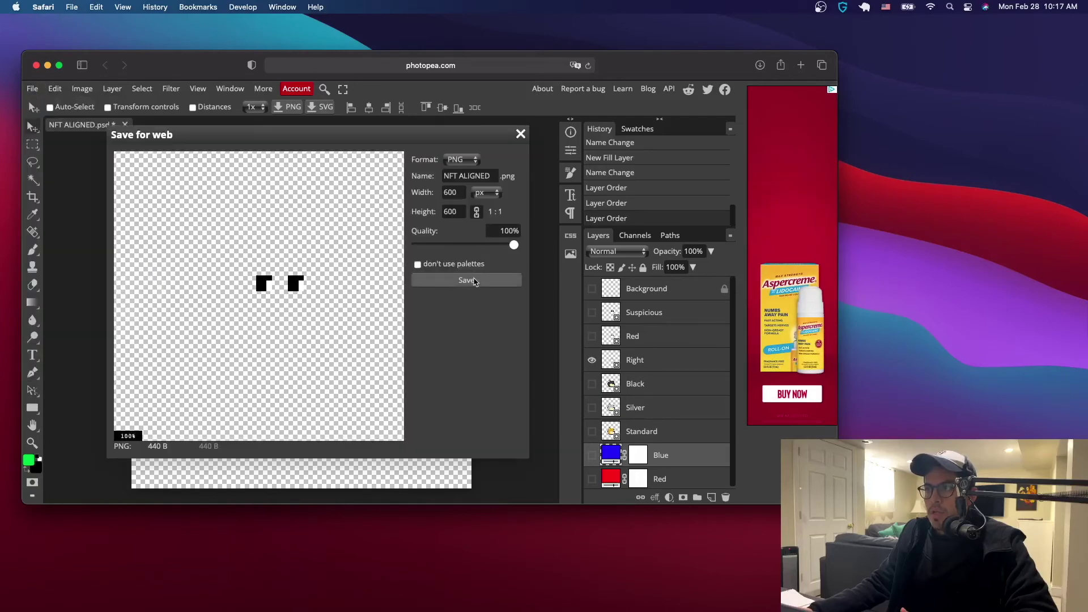
pyautogui.click(475, 281)
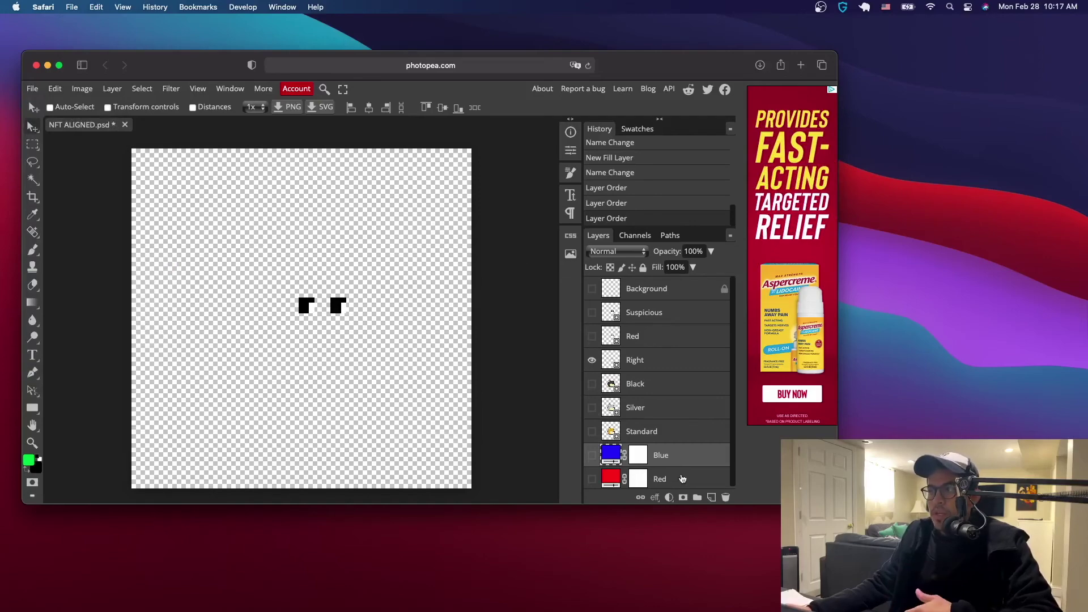
# Minimize the browser, open the NFT Test folder on the desktop, and create a folder named NFT LAYERS ALIGNED inside it
pyautogui.click(47, 65)
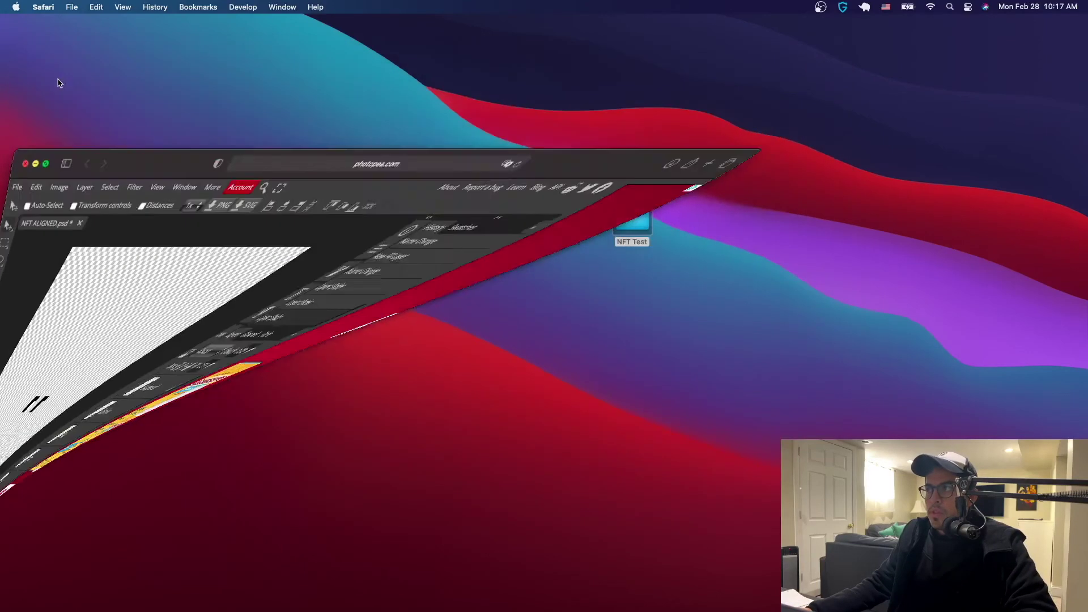
pyautogui.click(636, 218)
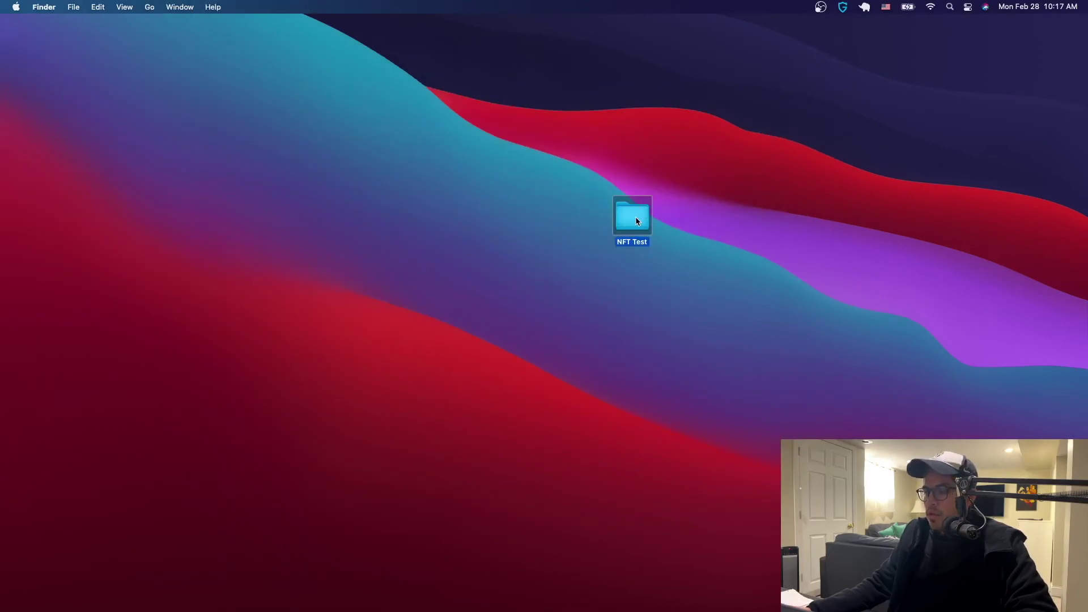
pyautogui.doubleClick(636, 220)
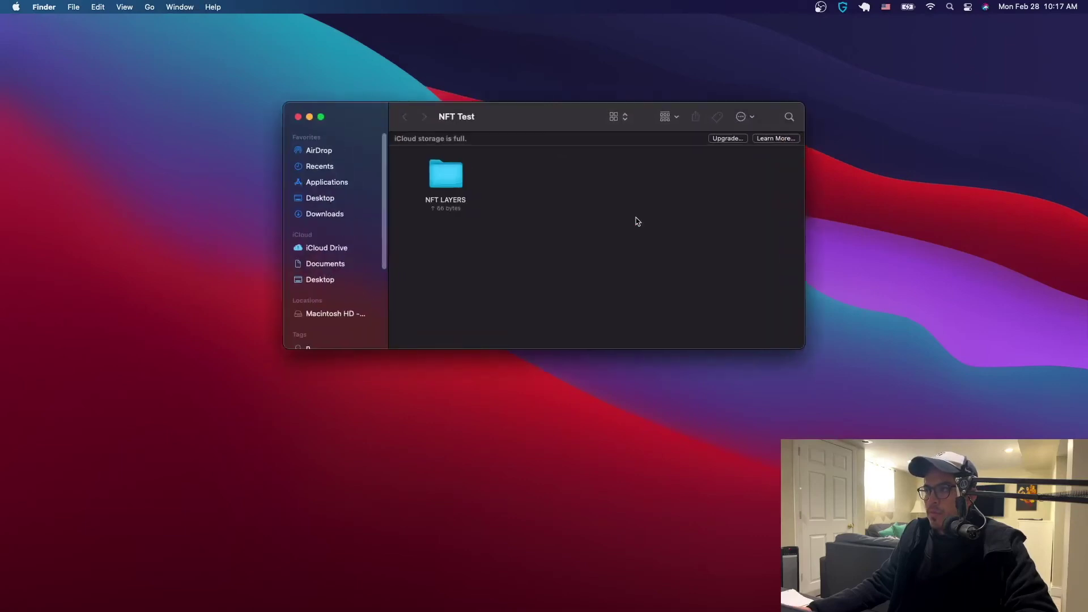
pyautogui.rightClick(548, 186)
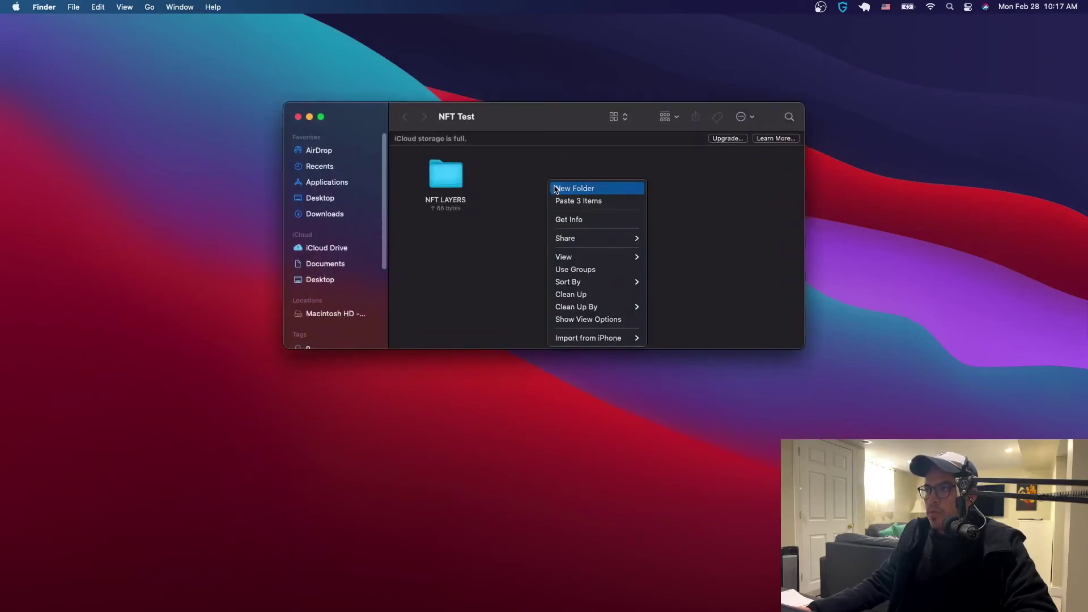
pyautogui.click(558, 187)
pyautogui.write('NF')
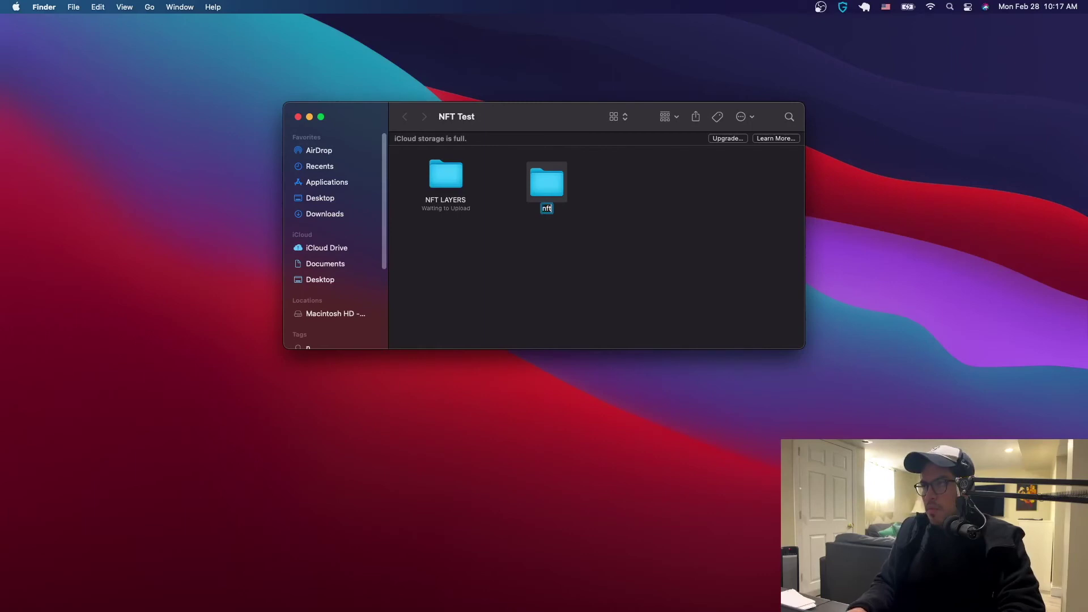
pyautogui.write('T LAYERS ALIGNED')
pyautogui.press('Return')
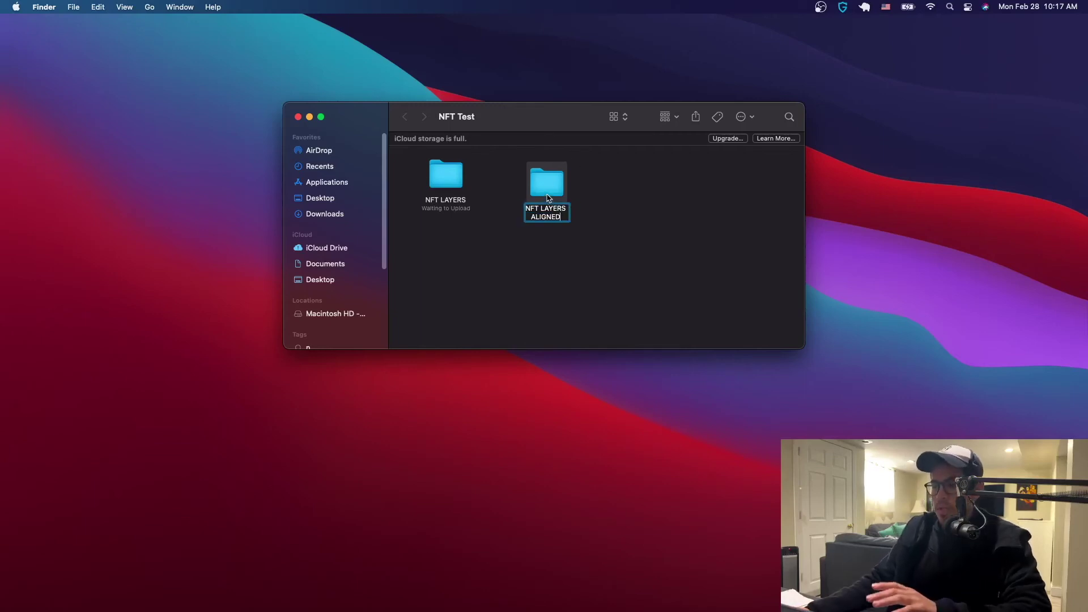
pyautogui.click(615, 209)
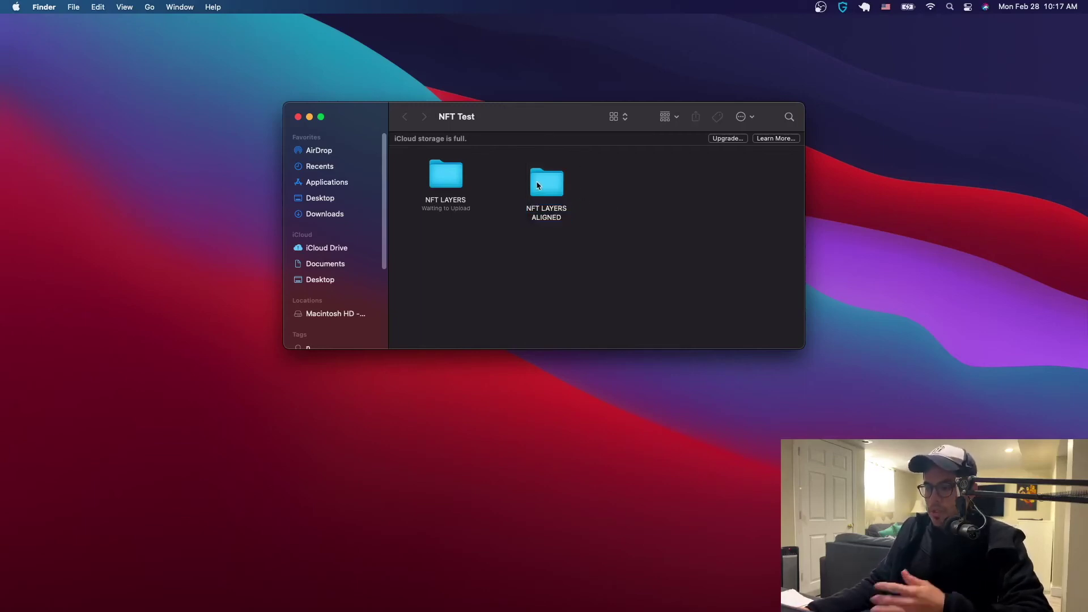
# Open the NFT LAYERS ALIGNED folder and create a subfolder named Base
pyautogui.doubleClick(544, 182)
pyautogui.rightClick(483, 188)
pyautogui.click(483, 192)
pyautogui.write('BASE')
pyautogui.press('BackSpace')
pyautogui.press('BackSpace')
pyautogui.press('BackSpace')
pyautogui.write('a')
pyautogui.click(558, 236)
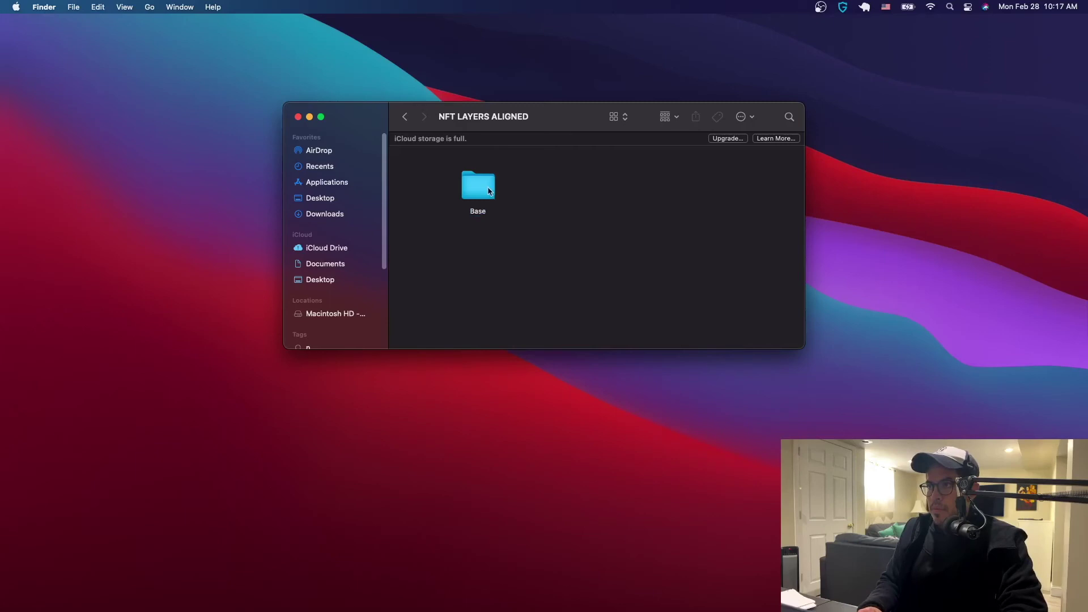
# Create a second subfolder named Eyes in NFT LAYERS ALIGNED
pyautogui.rightClick(560, 198)
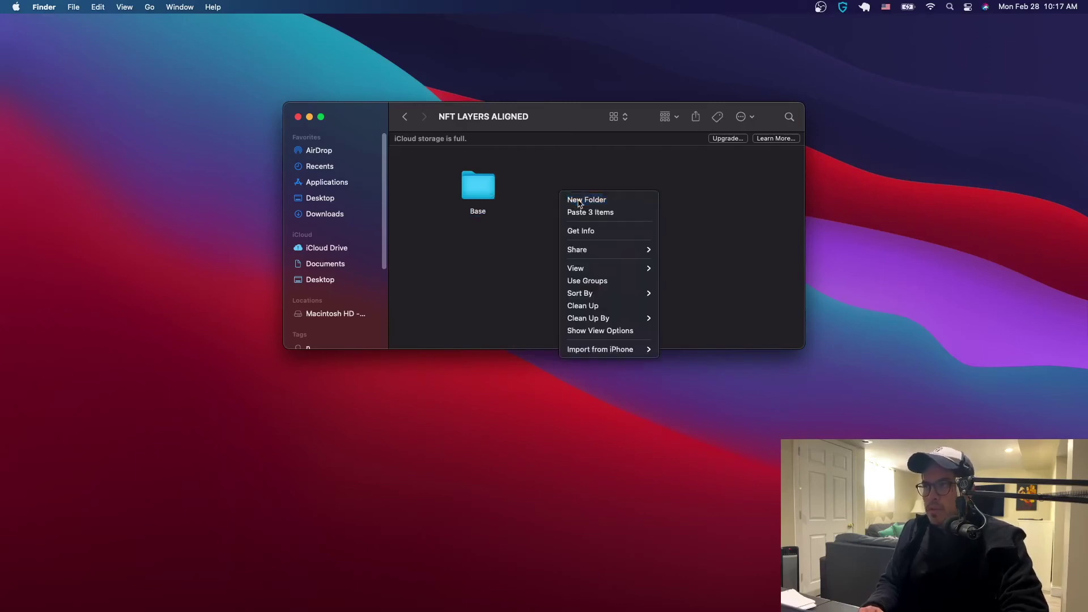
pyautogui.click(579, 200)
pyautogui.write('Eyes')
pyautogui.click(652, 249)
# Create a third subfolder named Background in NFT LAYERS ALIGNED
pyautogui.rightClick(604, 252)
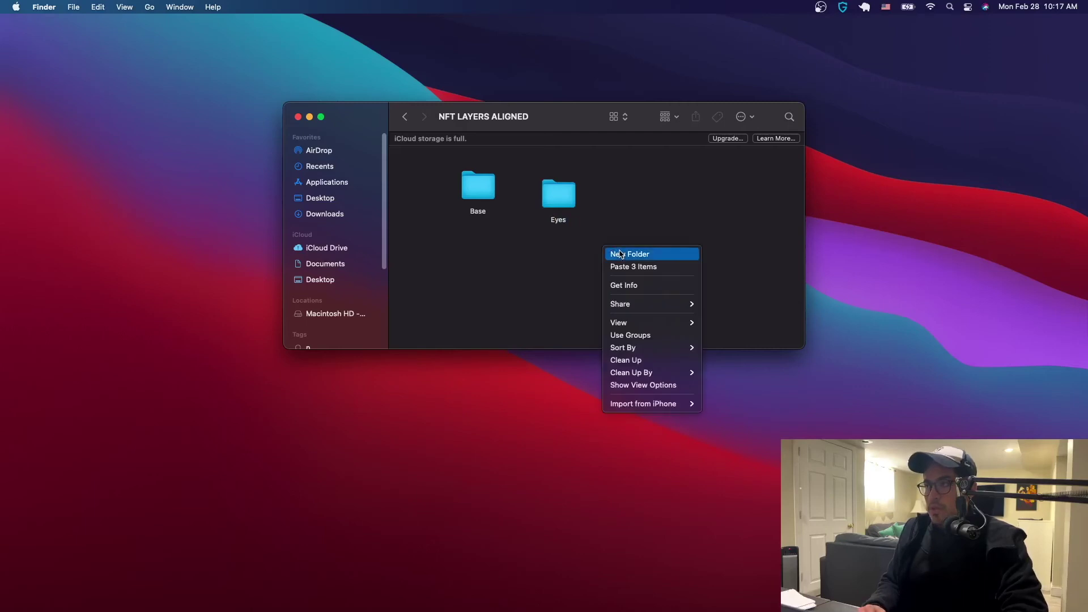
pyautogui.click(620, 253)
pyautogui.write('Backgr')
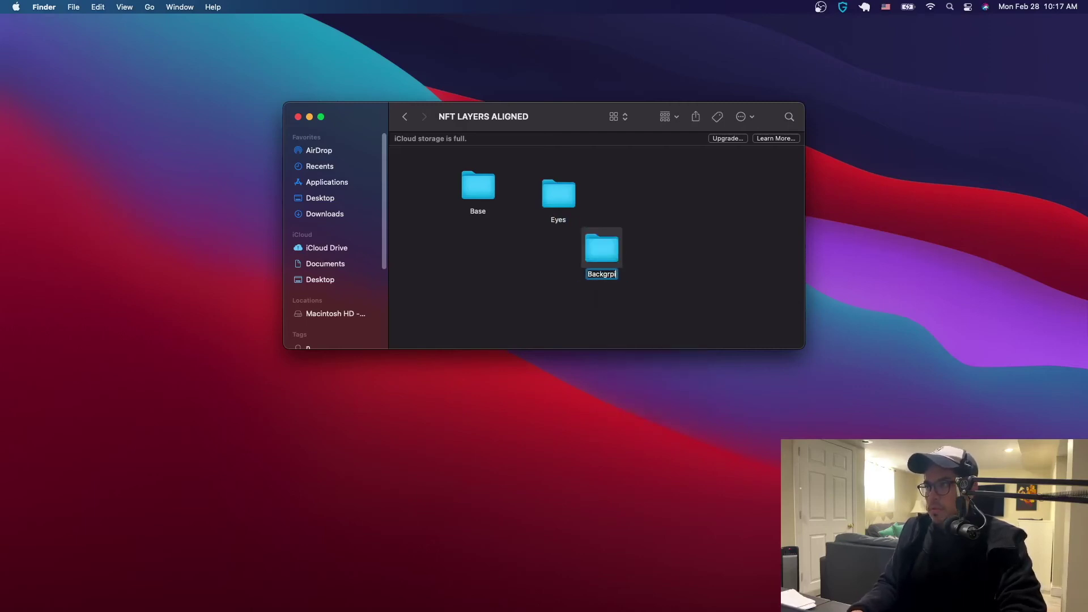
pyautogui.write('oun')
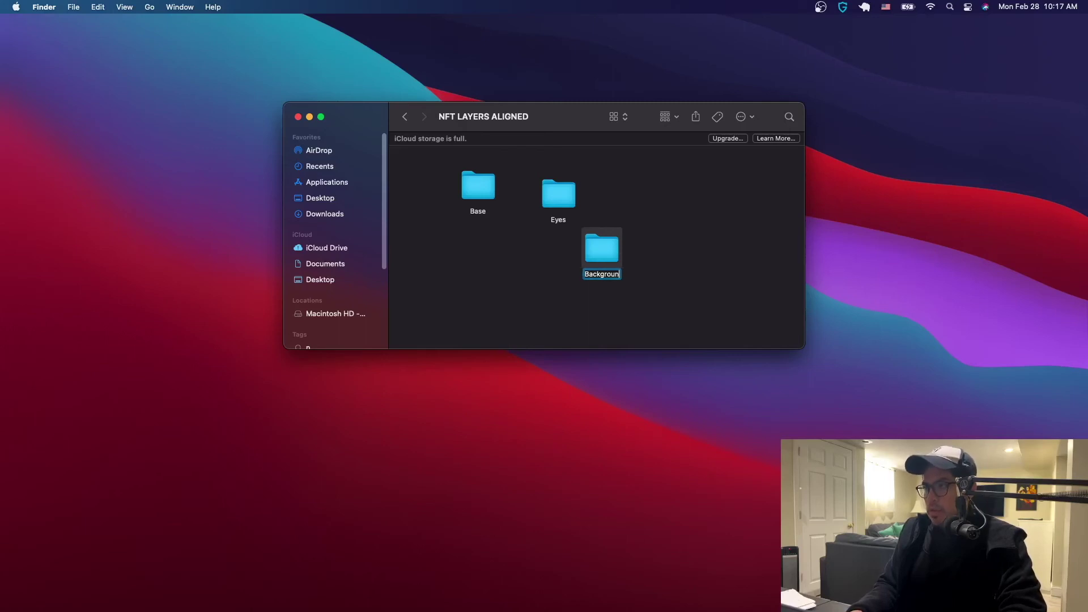
pyautogui.write('d')
pyautogui.click(712, 266)
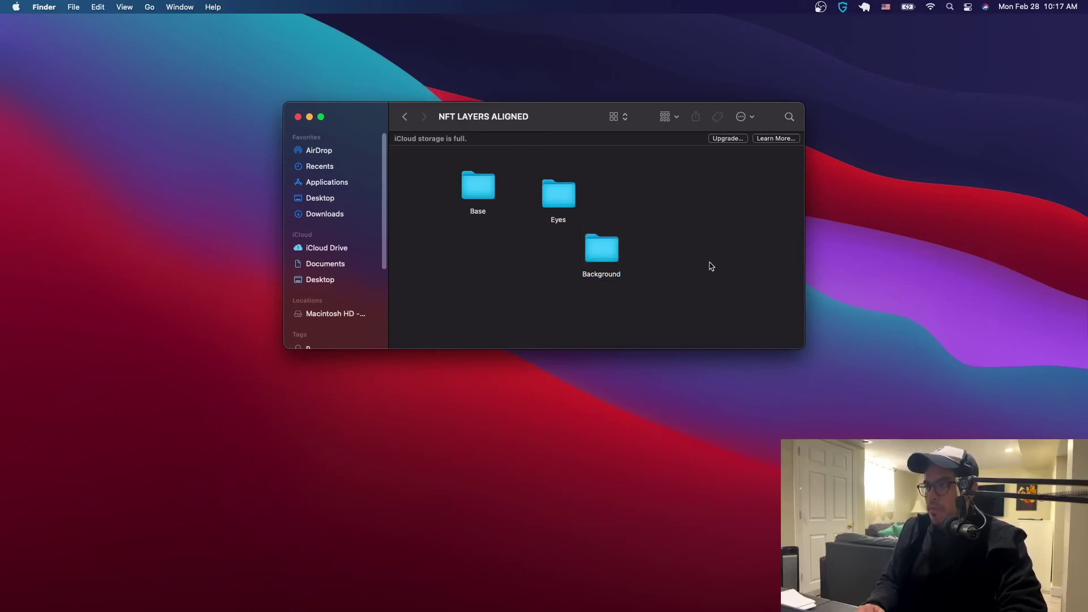
# Place the exported head PNG in the Base folder and rename it Standard.png
pyautogui.doubleClick(477, 181)
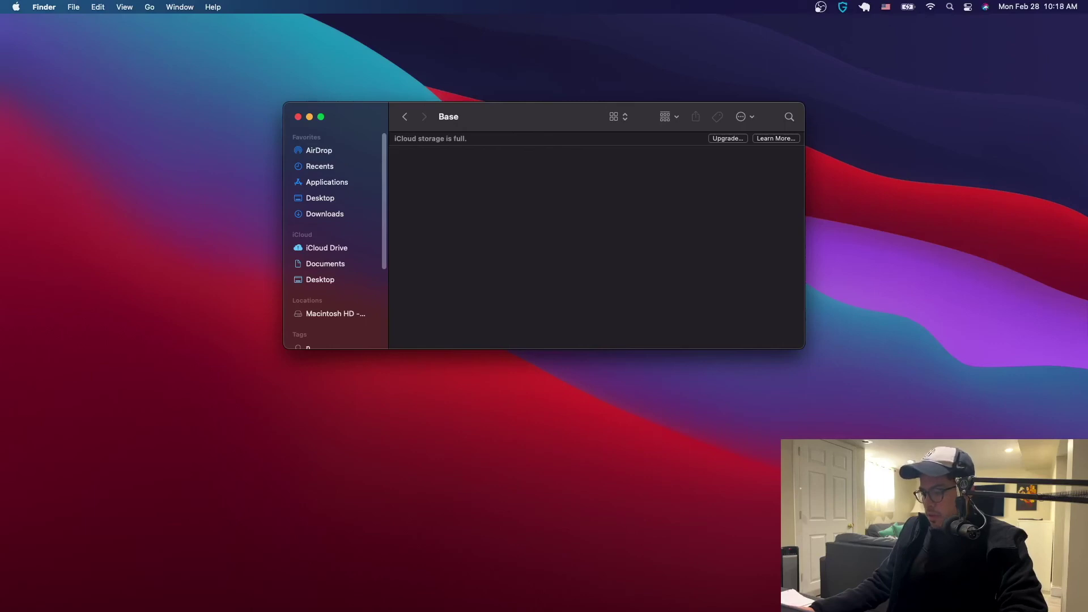
pyautogui.press('super+v')
pyautogui.moveTo(534, 220); pyautogui.dragTo(470, 199)
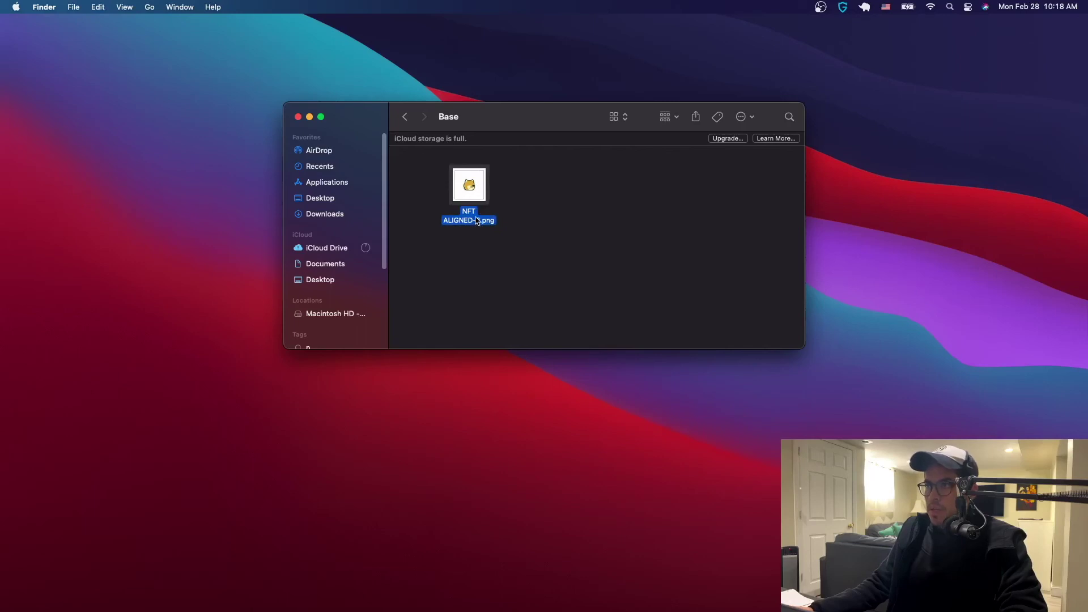
pyautogui.click(477, 221)
pyautogui.write('Standa')
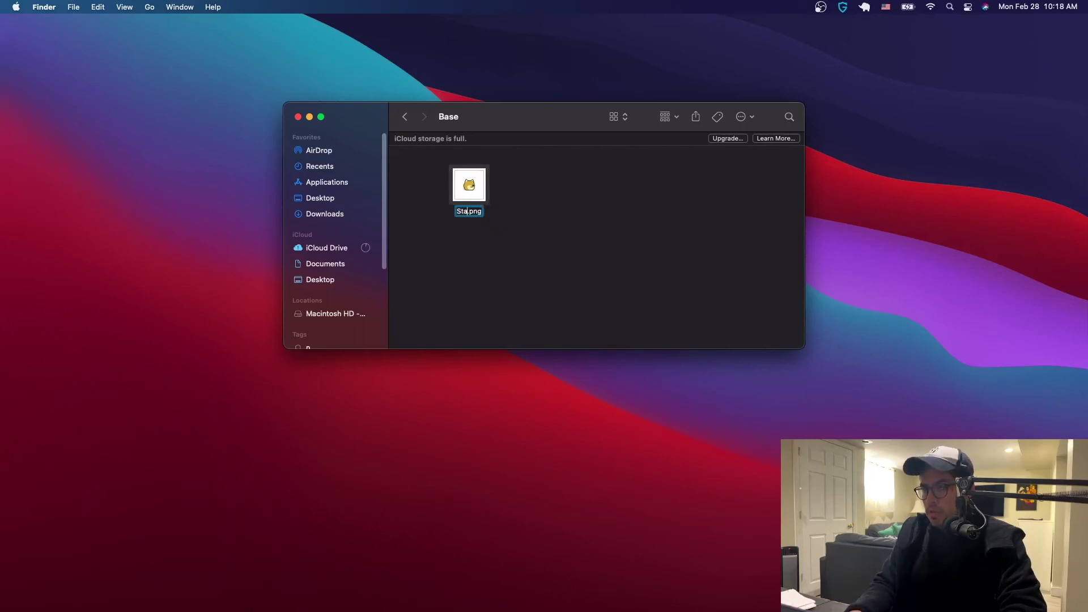
pyautogui.write('trd')
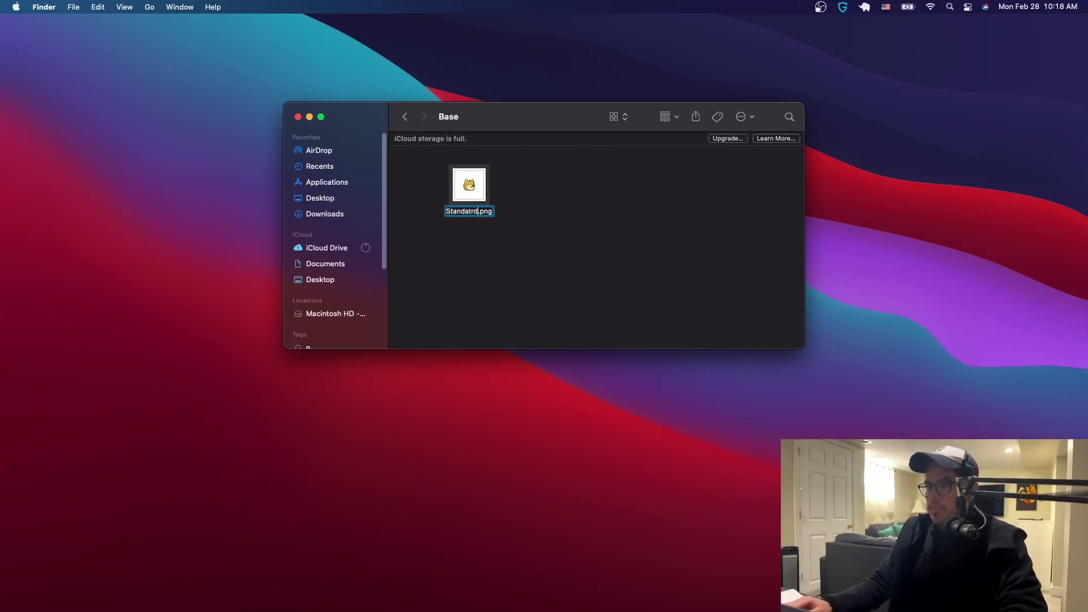
pyautogui.press('BackSpace')
pyautogui.press('BackSpace')
pyautogui.press('BackSpace')
pyautogui.write('rd')
pyautogui.click(408, 143)
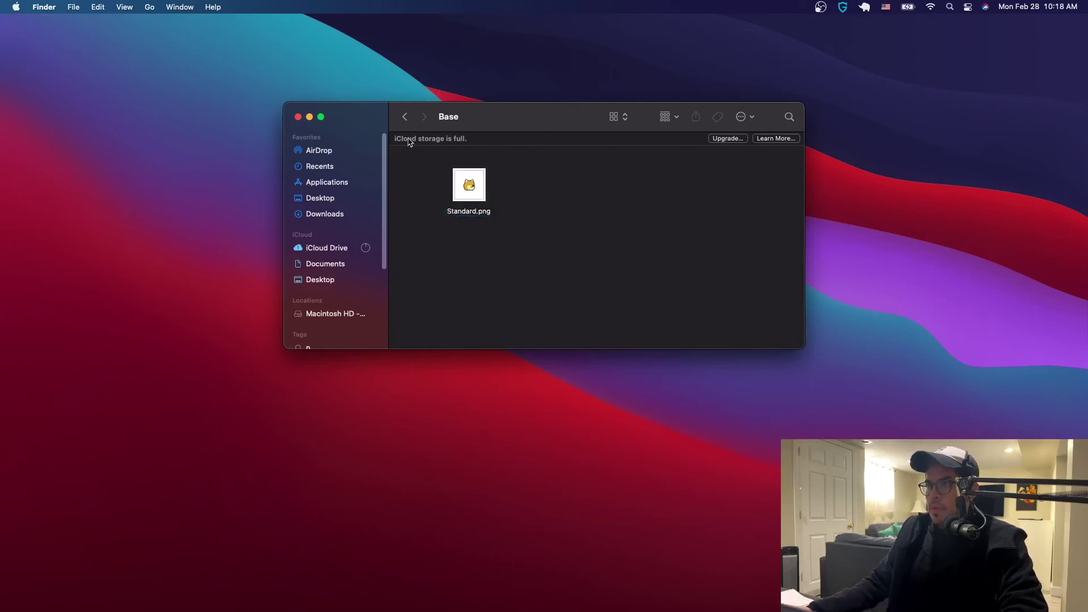
# Place the exported eyes image NFT ALIGNED-3.png in the Eyes folder and rename it Right.png
pyautogui.click(404, 117)
pyautogui.doubleClick(575, 199)
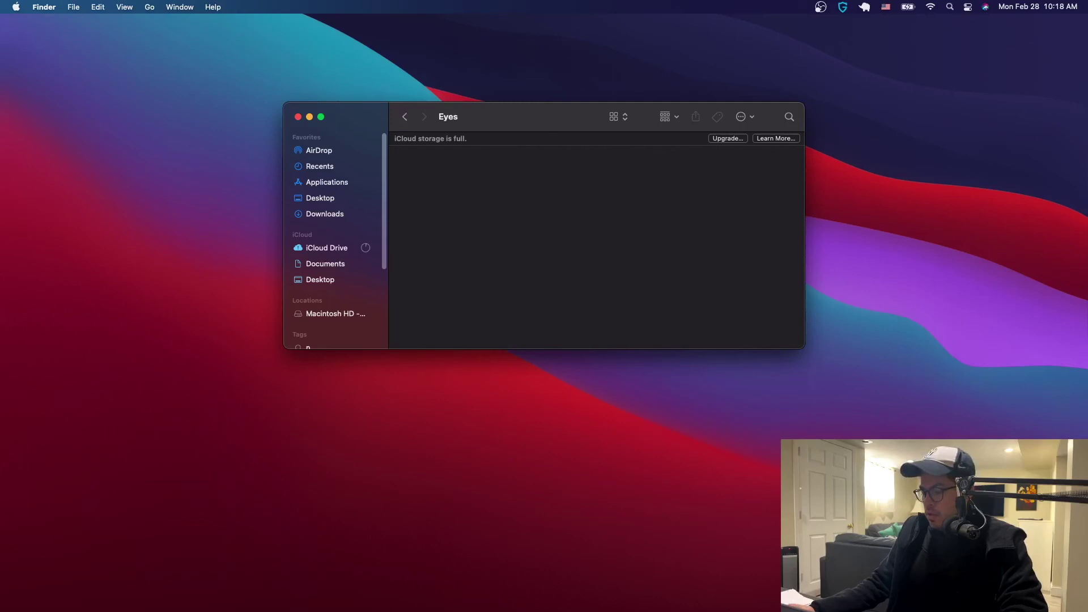
pyautogui.moveTo(170, 463); pyautogui.dragTo(471, 210)
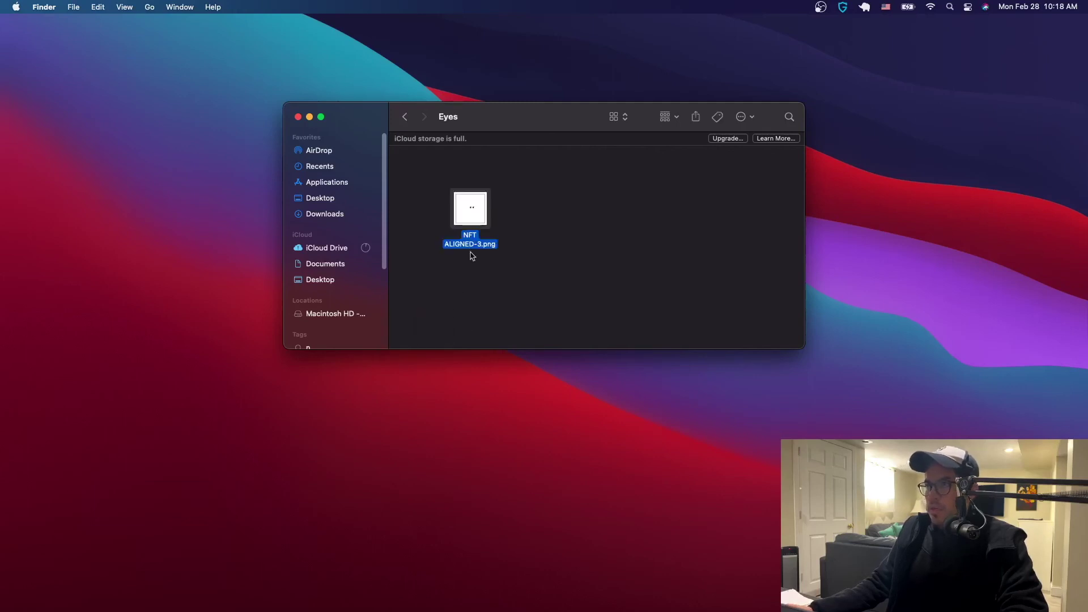
pyautogui.click(474, 243)
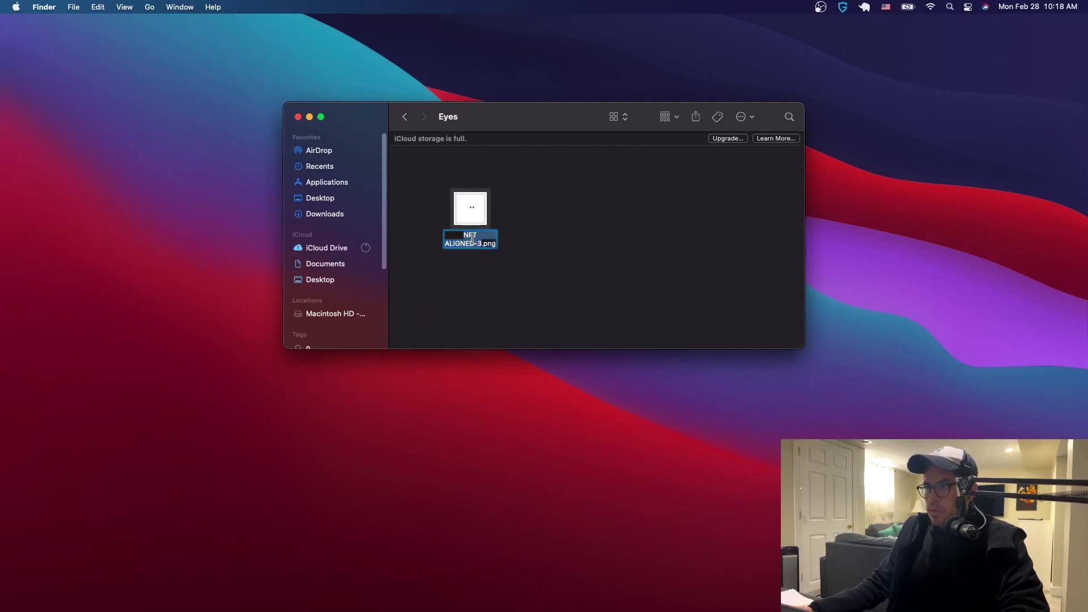
pyautogui.write('Right')
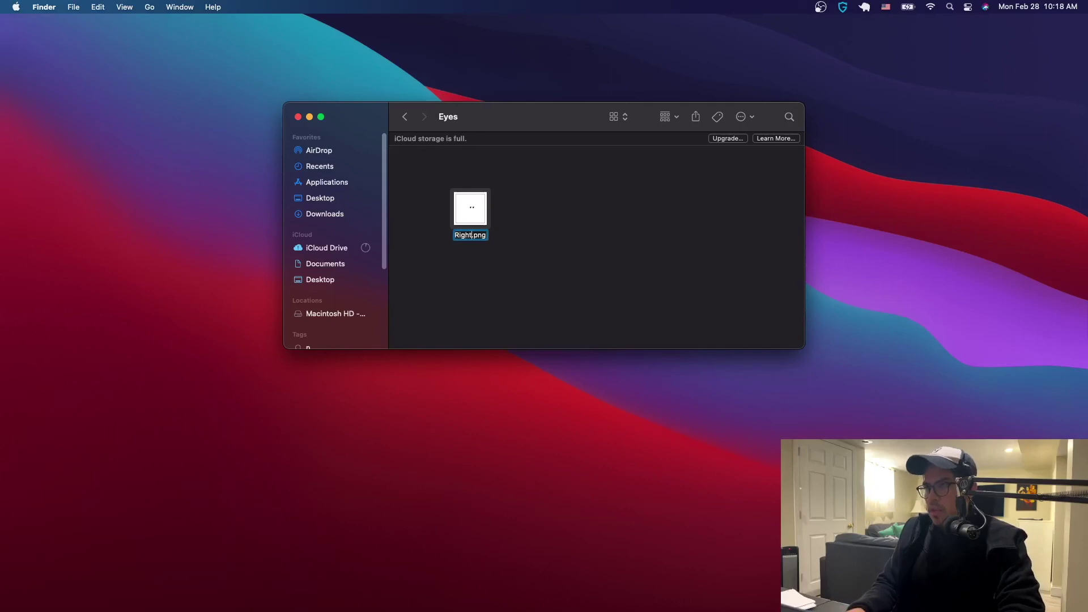
pyautogui.click(514, 248)
# Place the exported blue background NFT ALIGNED.png in the Background folder and rename it Blue.png
pyautogui.click(404, 117)
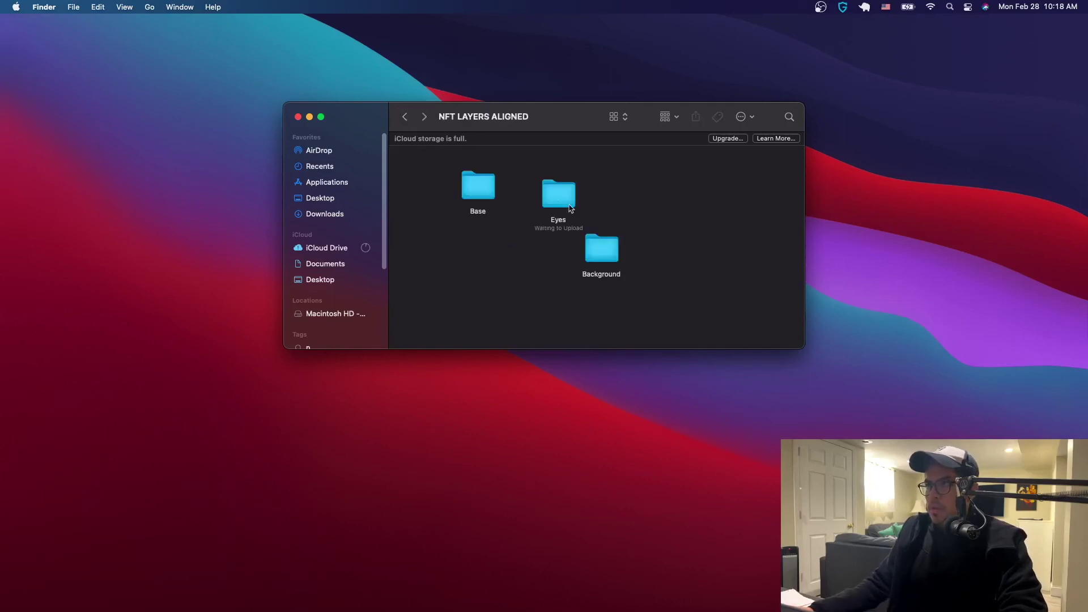
pyautogui.doubleClick(599, 264)
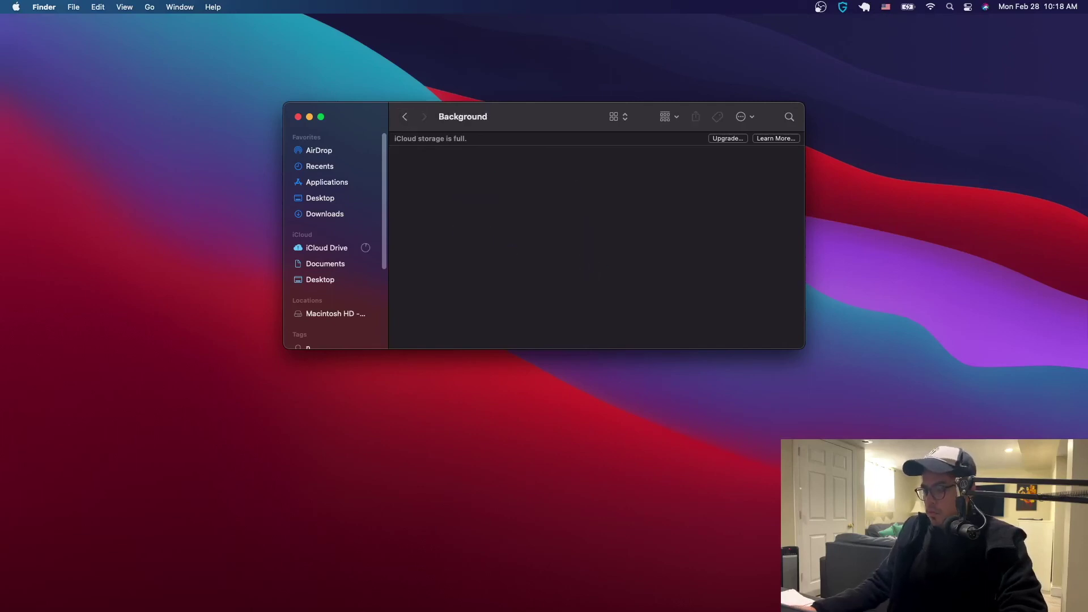
pyautogui.press('super+v')
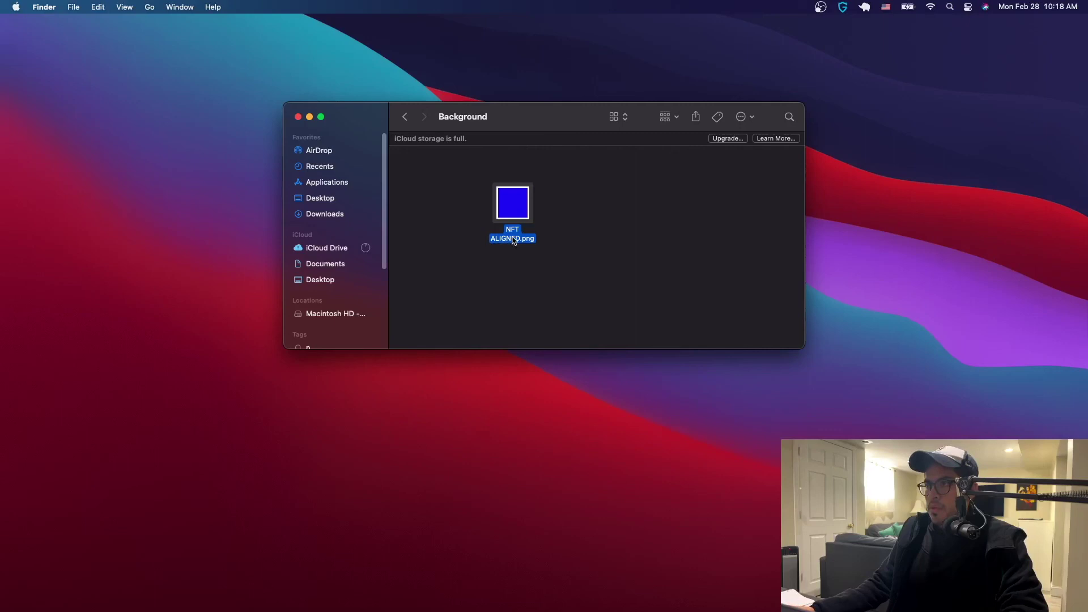
pyautogui.click(513, 238)
pyautogui.write('Blu')
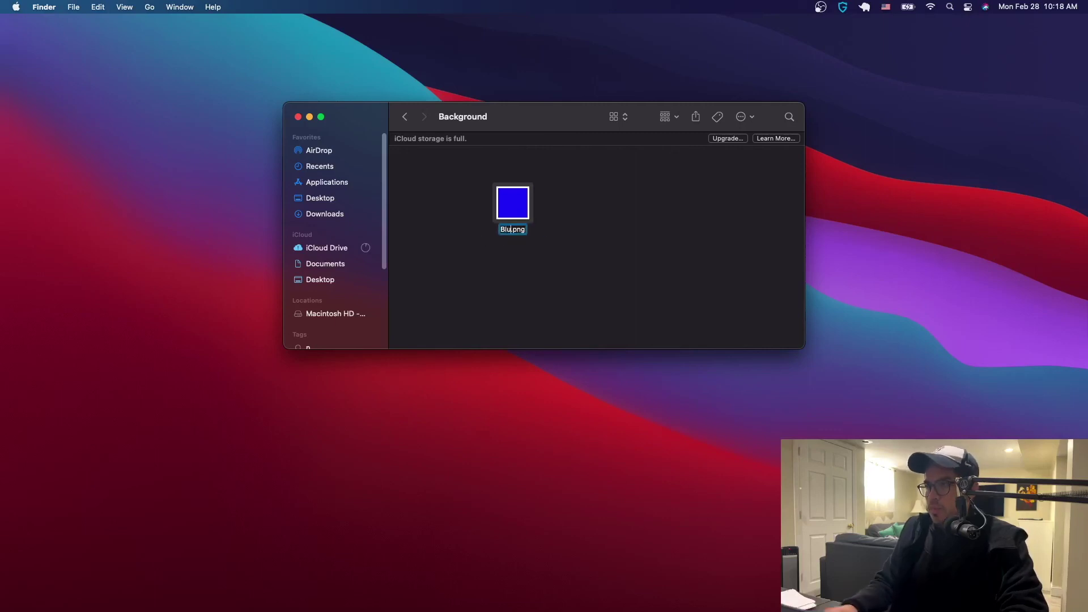
pyautogui.write('e')
pyautogui.press('Return')
pyautogui.click(730, 266)
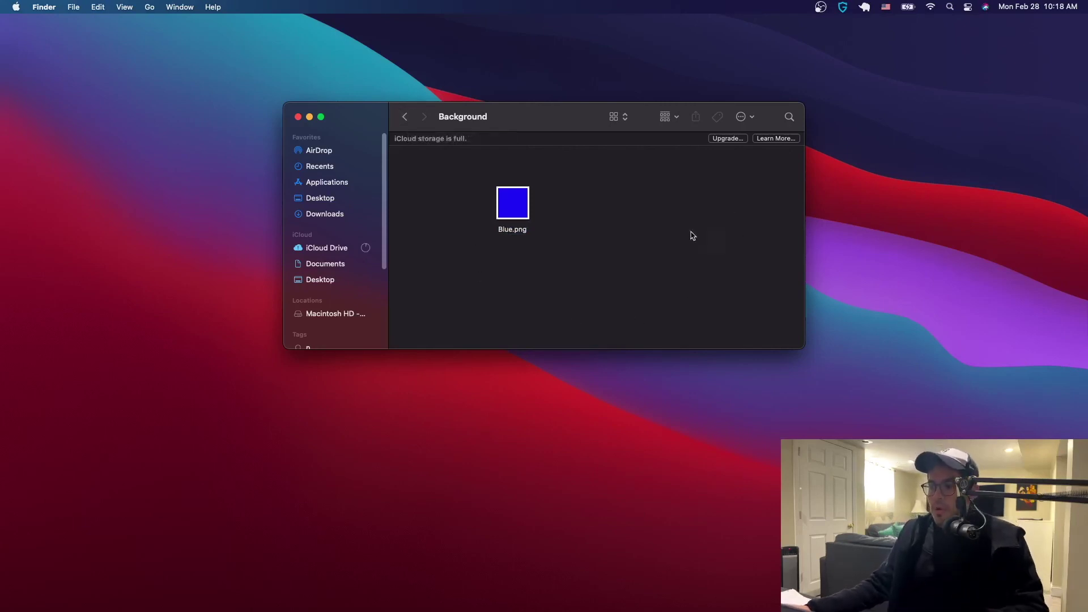
# Check the contents of the Eyes and Base folders, then return to NFT LAYERS ALIGNED
pyautogui.click(405, 116)
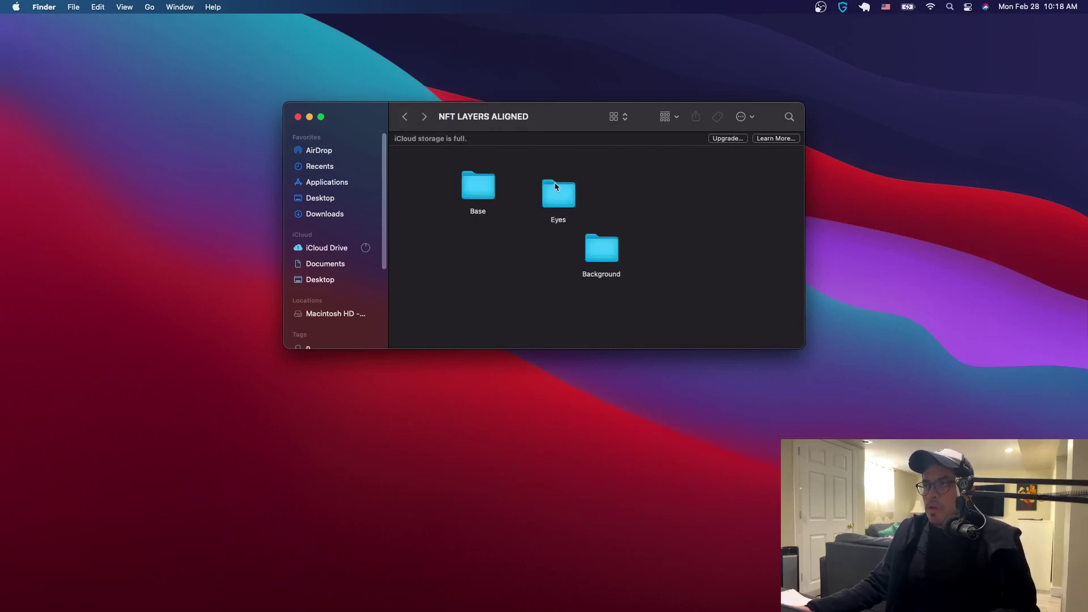
pyautogui.doubleClick(556, 187)
pyautogui.click(412, 121)
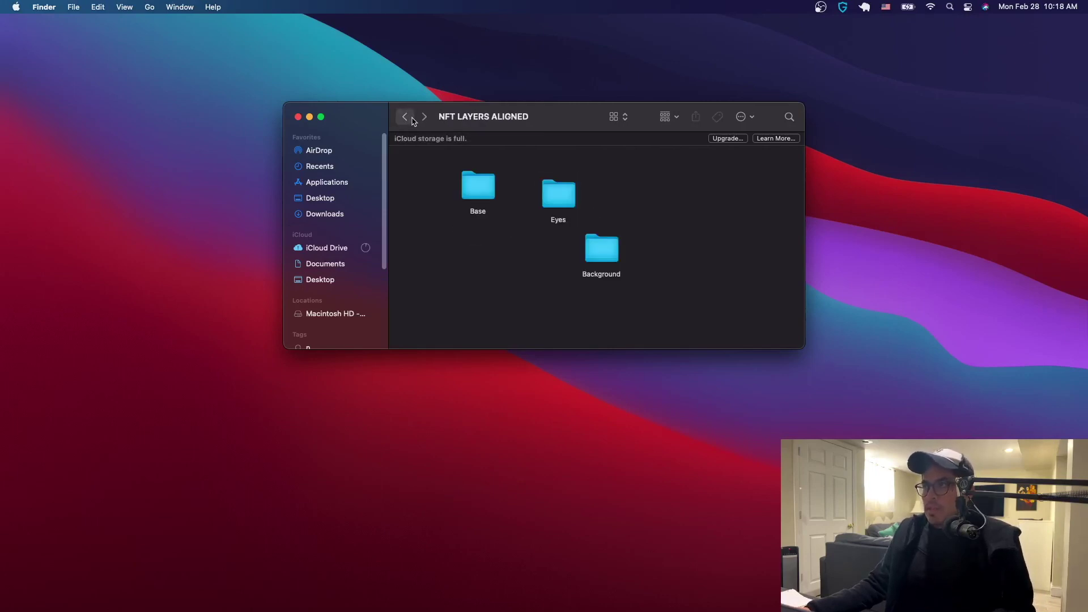
pyautogui.doubleClick(478, 186)
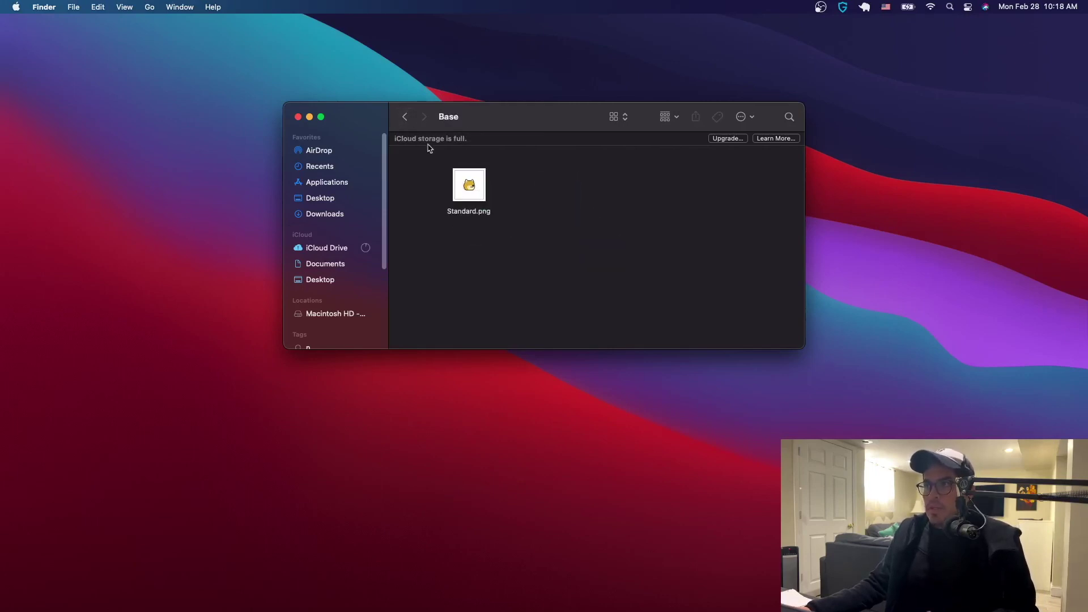
pyautogui.click(406, 117)
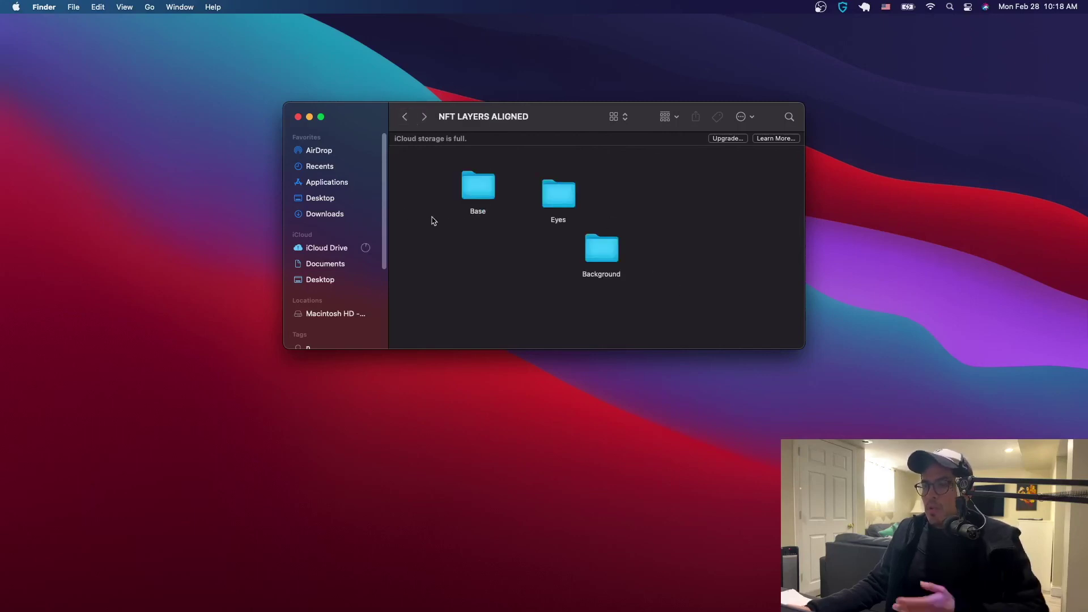